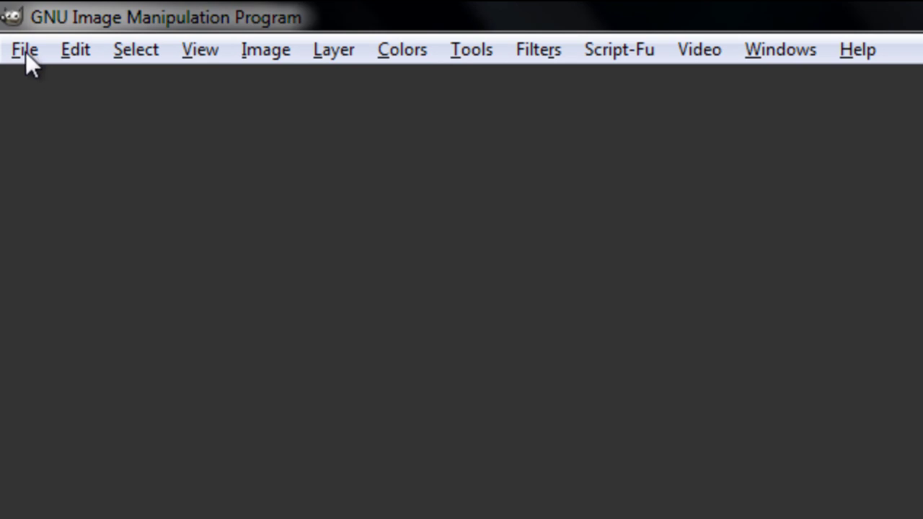
Create a new 2600 × 1900 pixel image
left_click(27, 53)
left_click(44, 79)
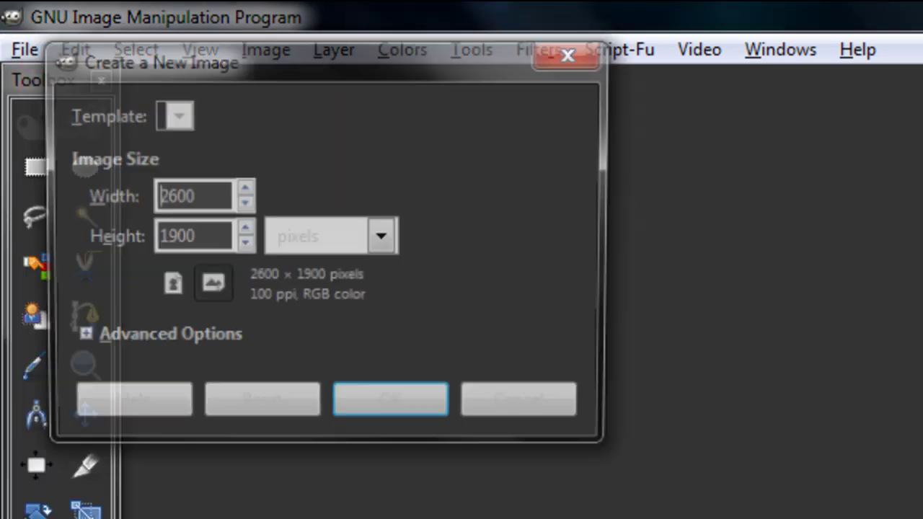
left_click(405, 406)
Fill the whole canvas with solid black using Bucket Fill
left_click(37, 295)
left_click(570, 224)
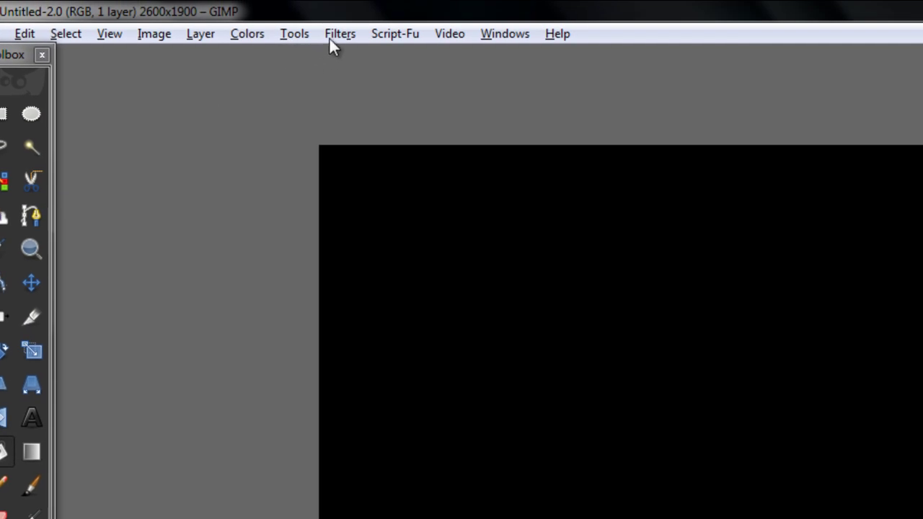
left_click(331, 34)
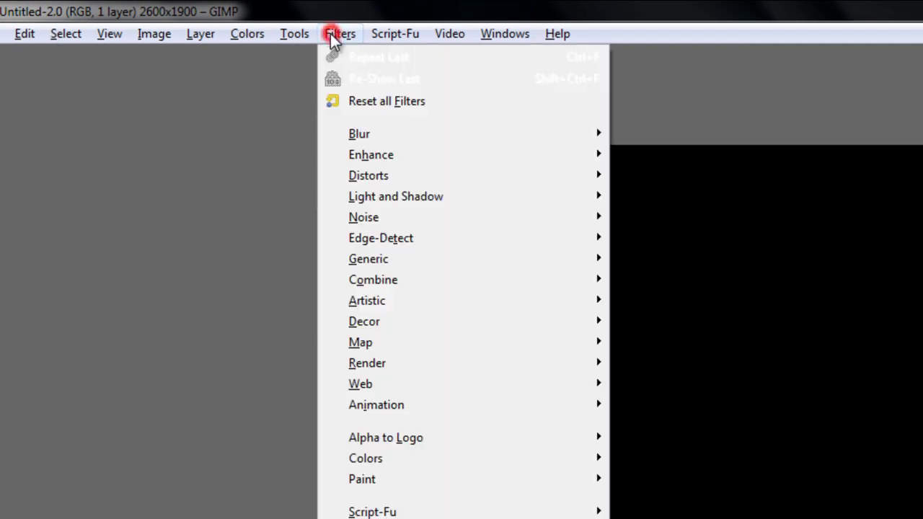
Open Lighting Effects, centre the light and raise its Distance to about 0.893
mouse_move(401, 195)
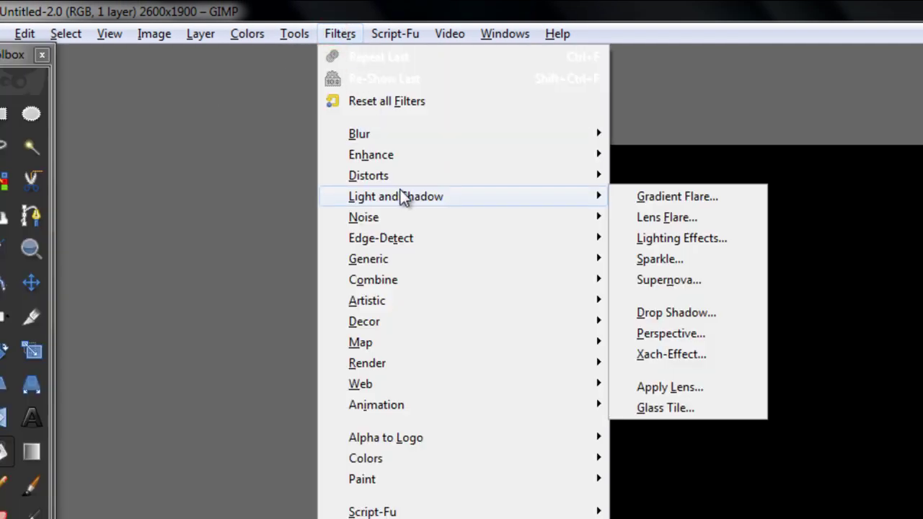
left_click(676, 238)
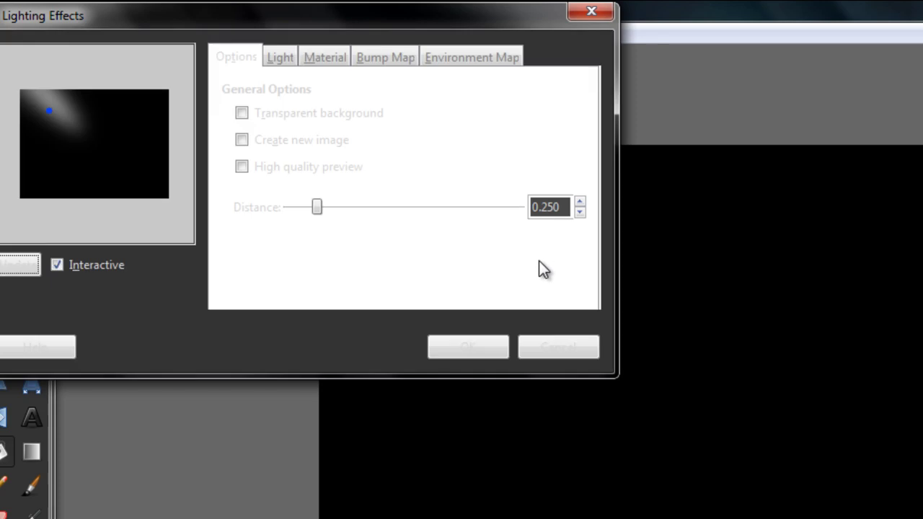
left_click(48, 111)
left_click_drag(66, 135, 92, 143)
left_click_drag(321, 208, 377, 214)
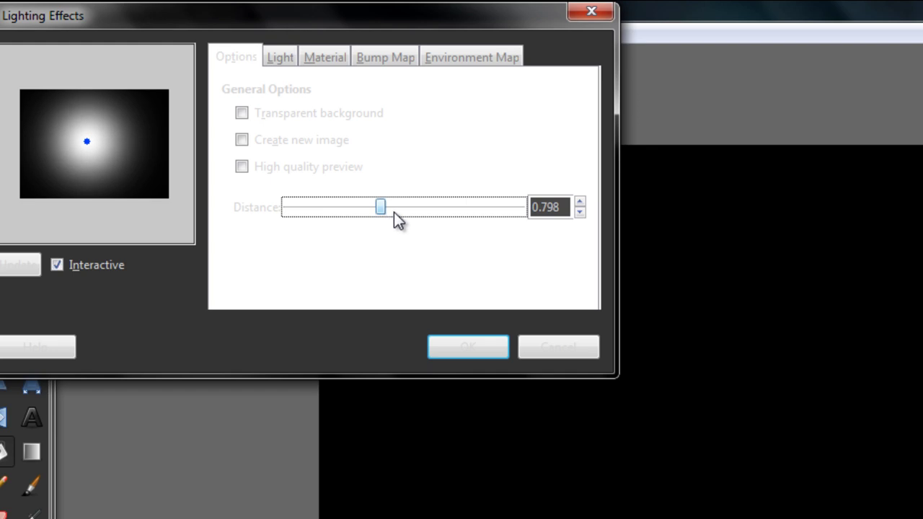
left_click_drag(394, 212, 391, 213)
left_click_drag(88, 141, 91, 142)
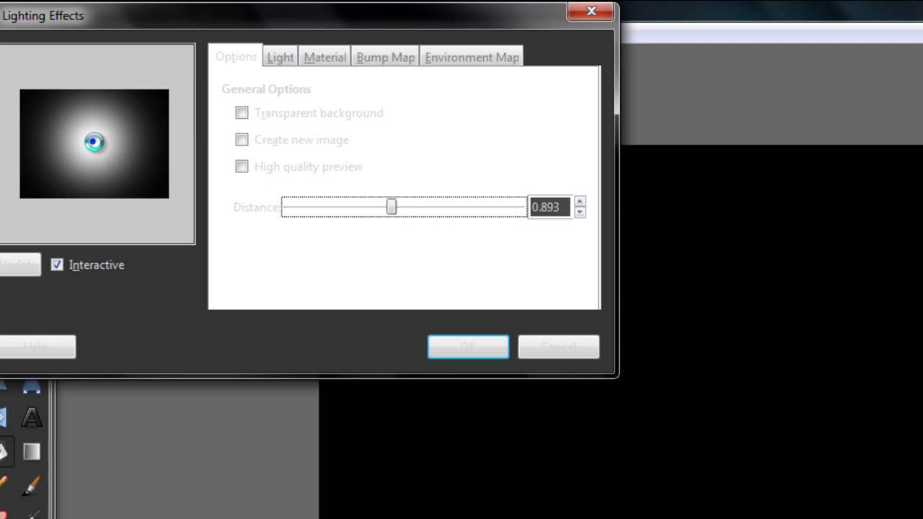
Set the light colour to bright blue 19b6ff and apply the Lighting Effects filter
left_click(280, 59)
left_click(322, 170)
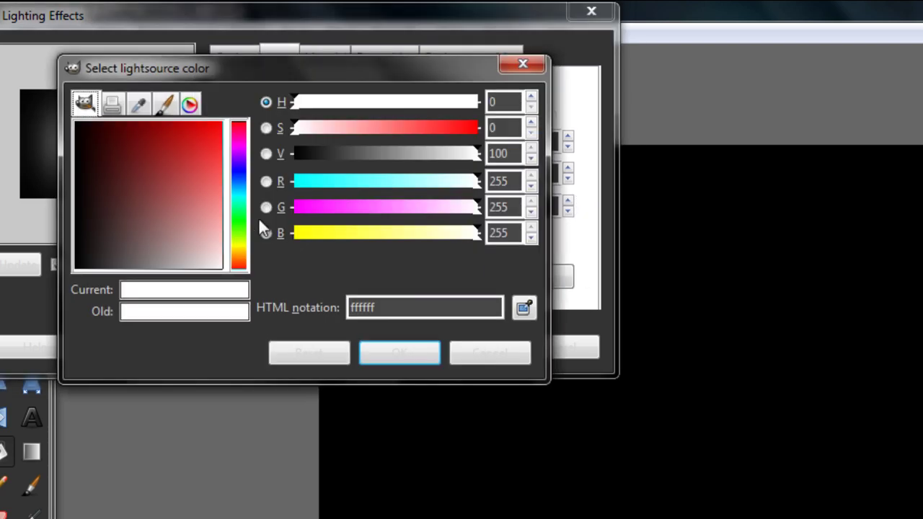
left_click_drag(185, 192, 225, 124)
left_click(238, 191)
left_click(205, 153)
left_click(233, 189)
left_click(389, 347)
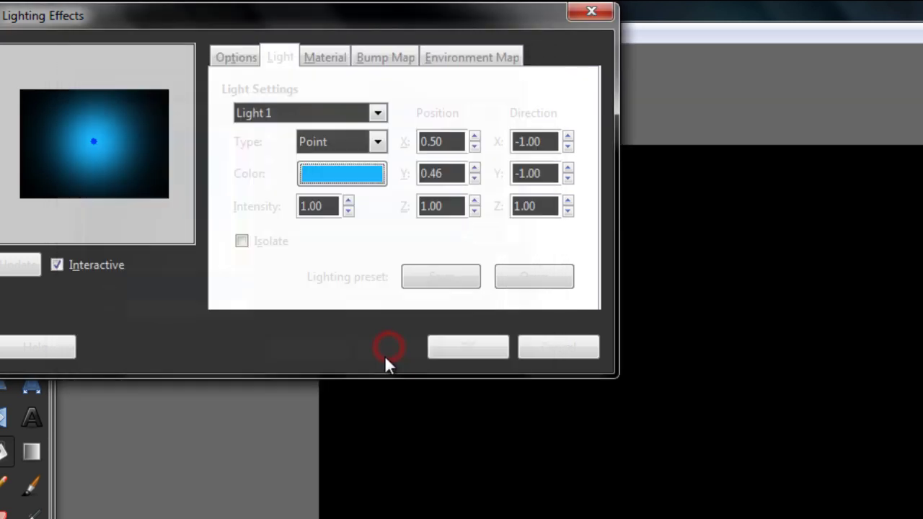
left_click(479, 352)
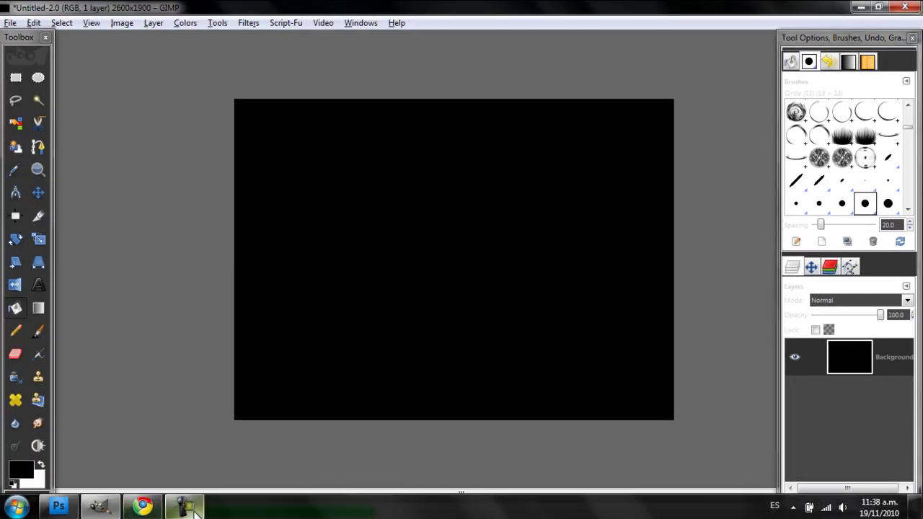
Add a new layer above the background
mouse_move(193, 510)
mouse_move(196, 455)
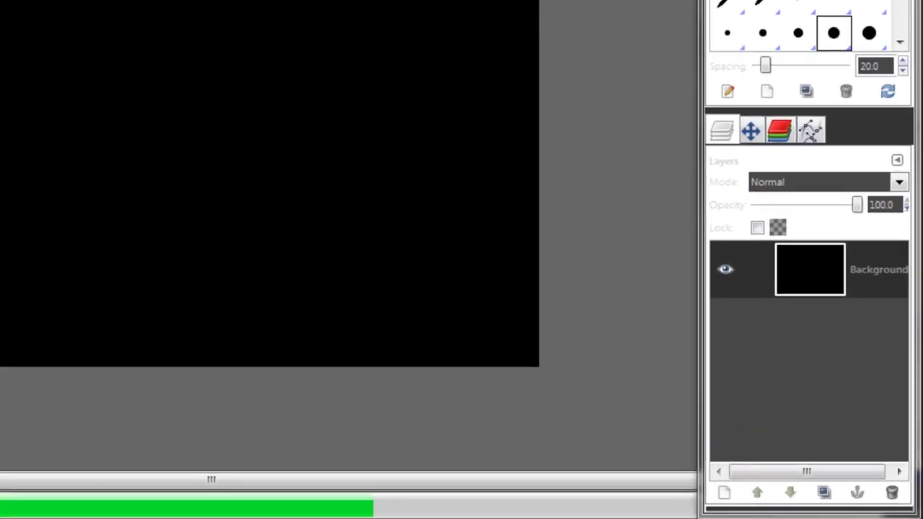
left_click(725, 492)
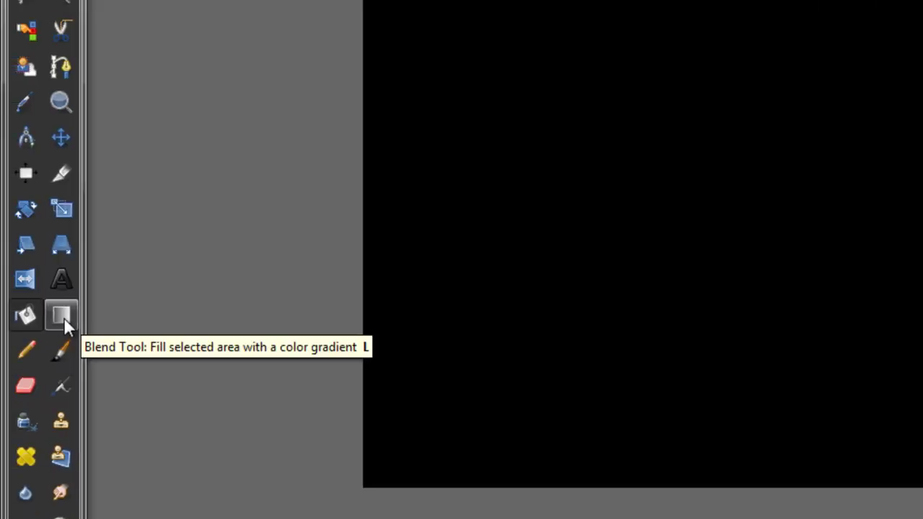
Select the Blend tool with the Deep Sea gradient
left_click(62, 317)
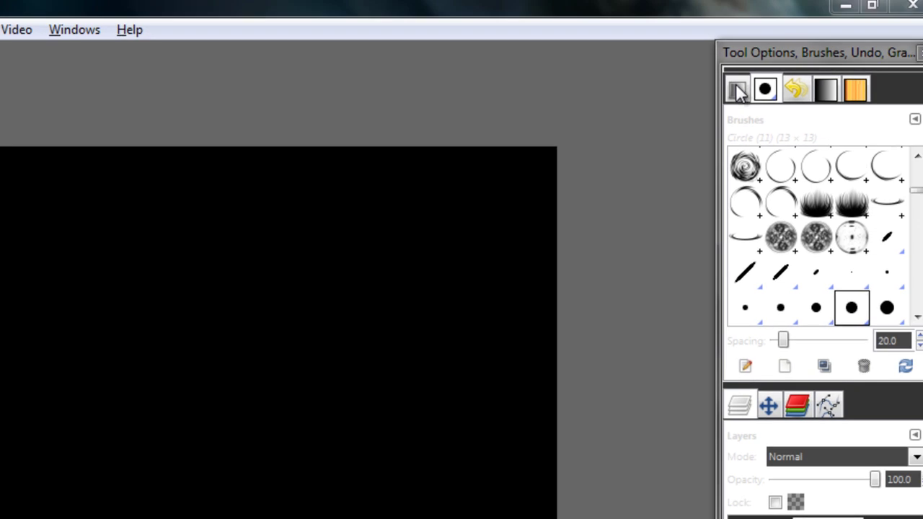
left_click(737, 92)
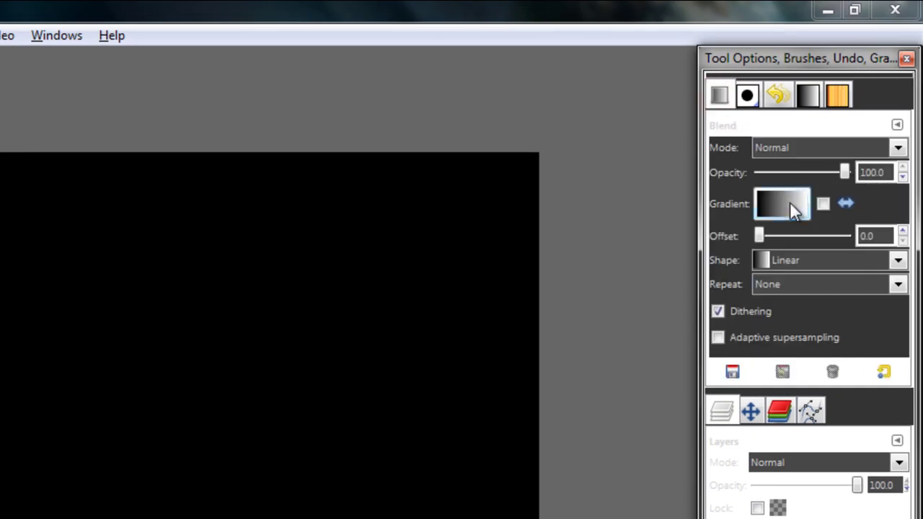
left_click(808, 202)
left_click_drag(802, 251, 801, 269)
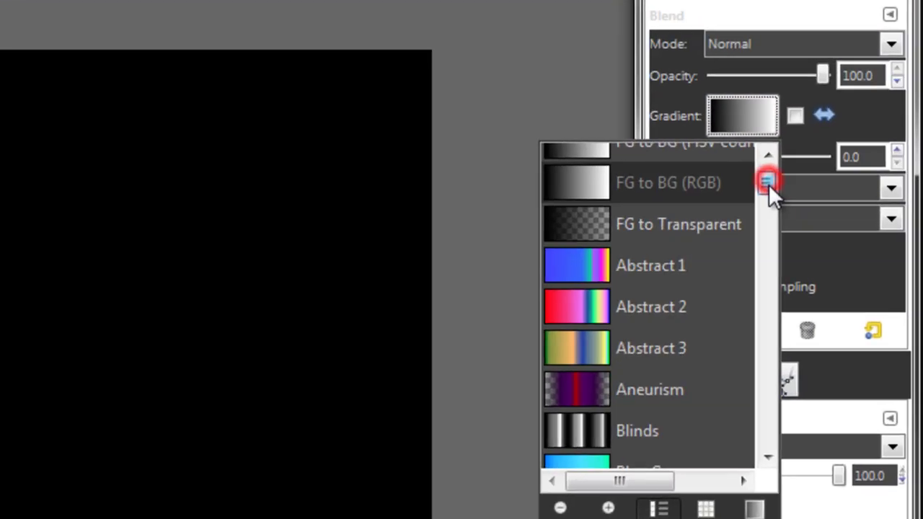
left_click_drag(746, 164, 714, 214)
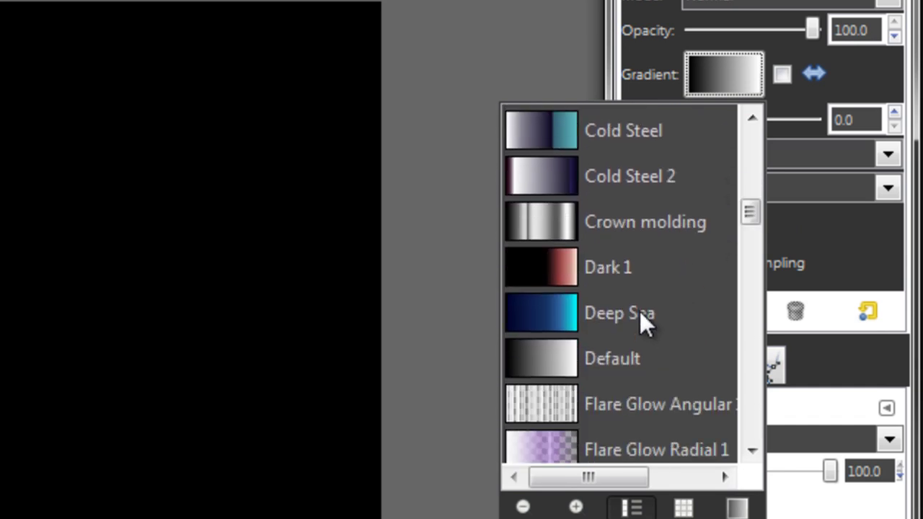
left_click(641, 311)
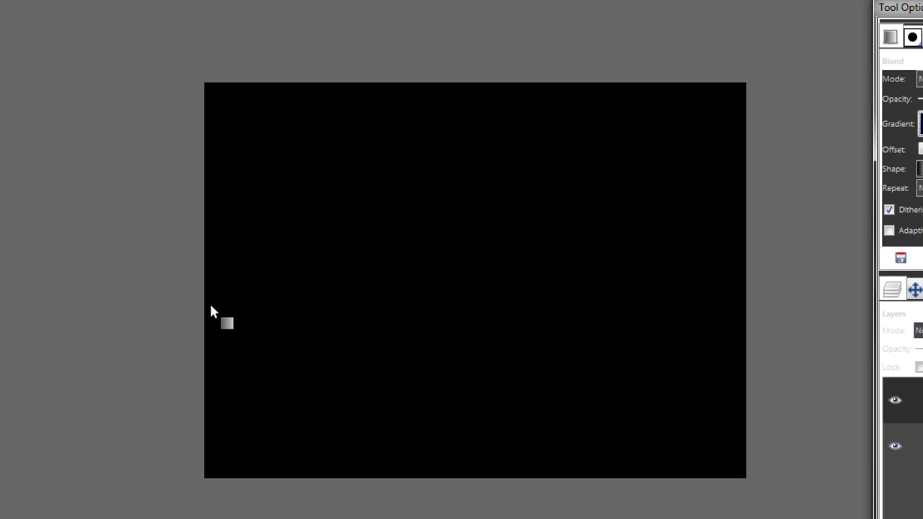
Draw a bottom-to-top Deep Sea gradient on the new layer and set it to Overlay mode
left_click_drag(475, 481, 476, 162)
left_click_drag(475, 86, 476, 87)
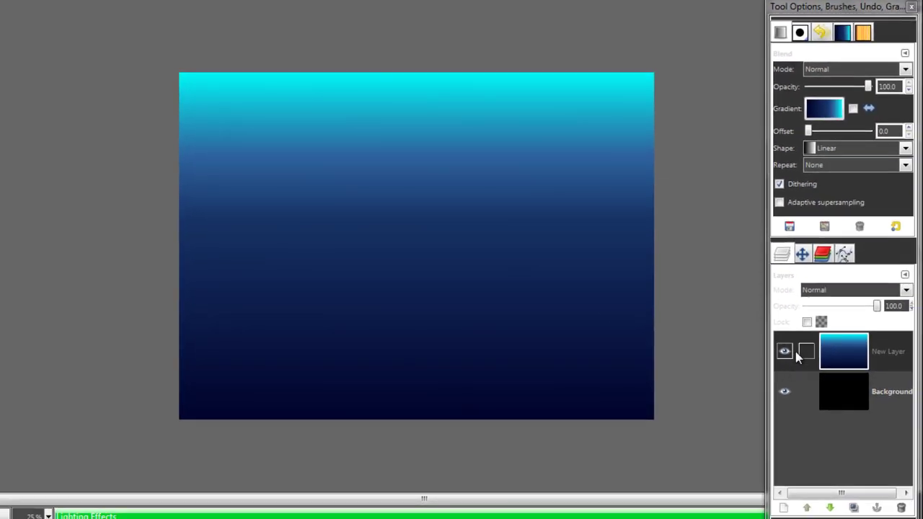
left_click(784, 353)
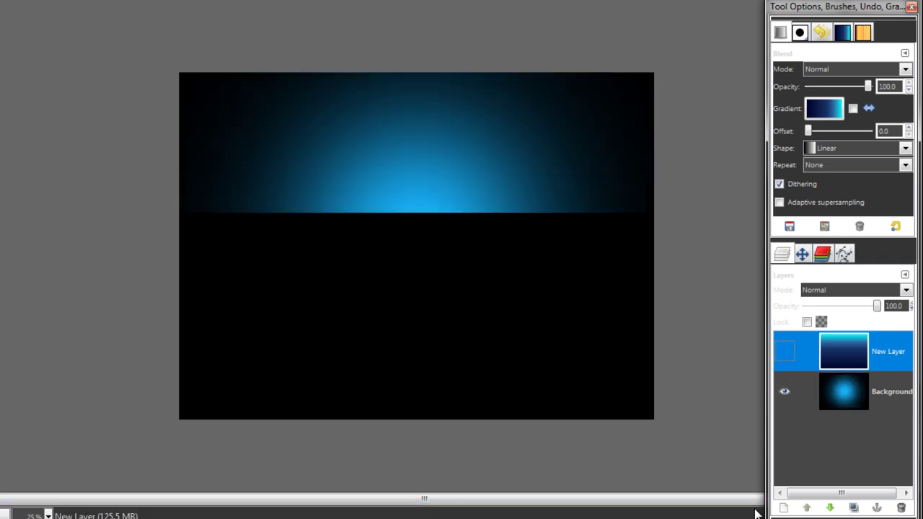
left_click(784, 353)
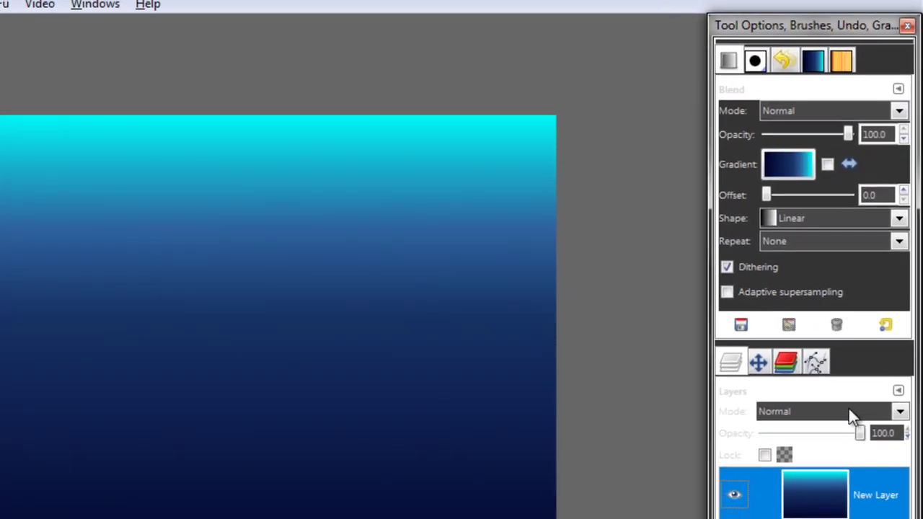
left_click(869, 289)
left_click(797, 108)
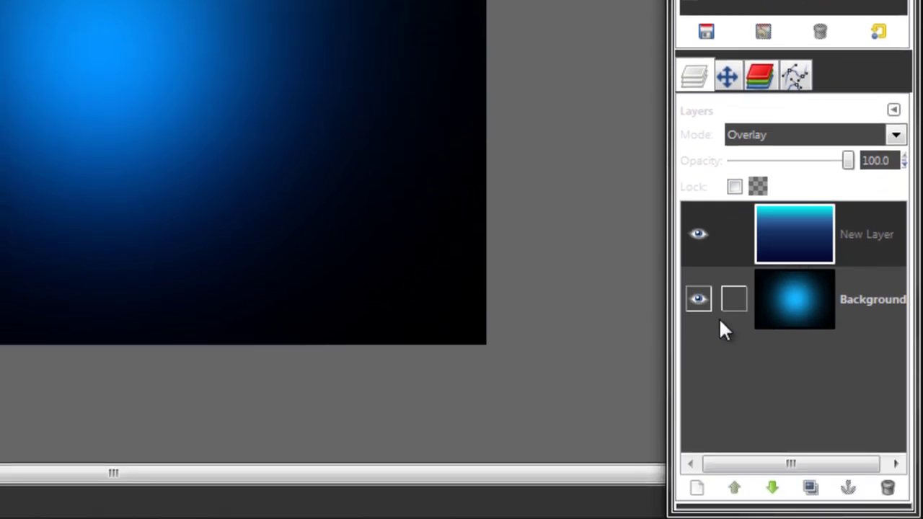
Add New Layer#1, move it below New Layer and make it the active layer
left_click(700, 486)
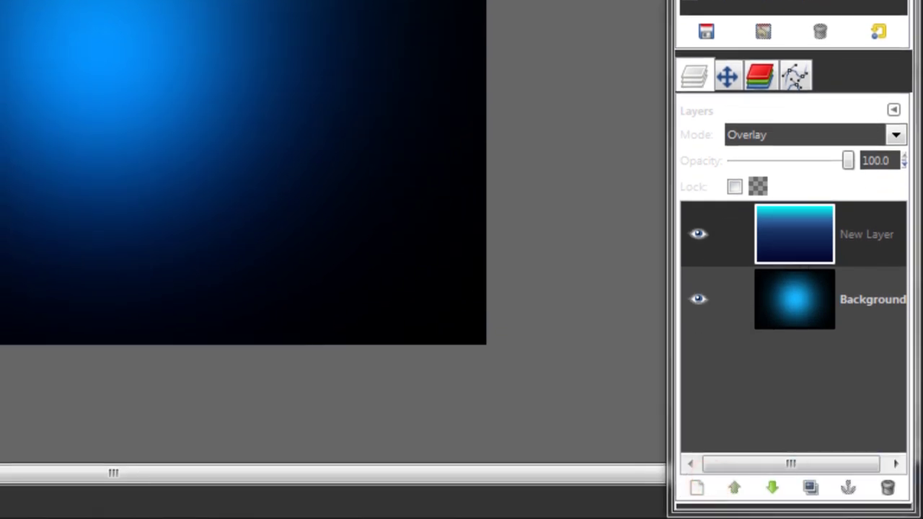
left_click_drag(847, 237, 854, 332)
left_click(856, 234)
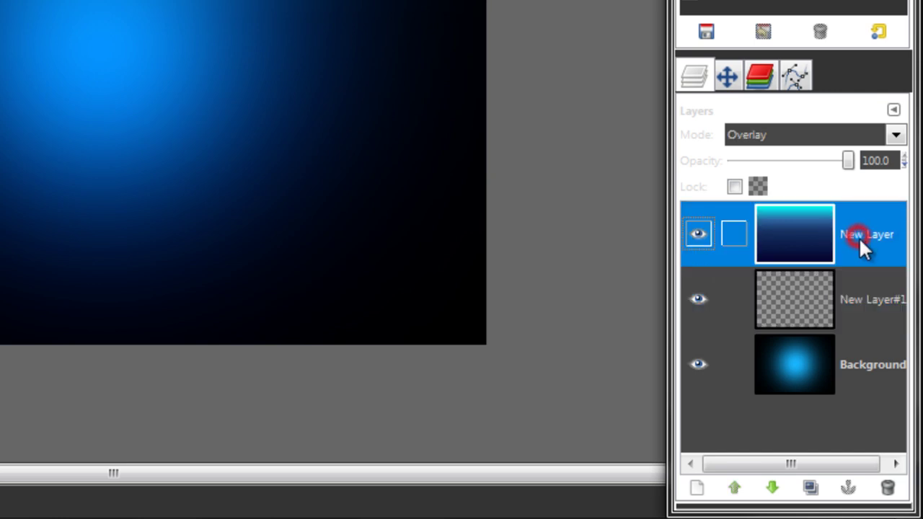
left_click(850, 295)
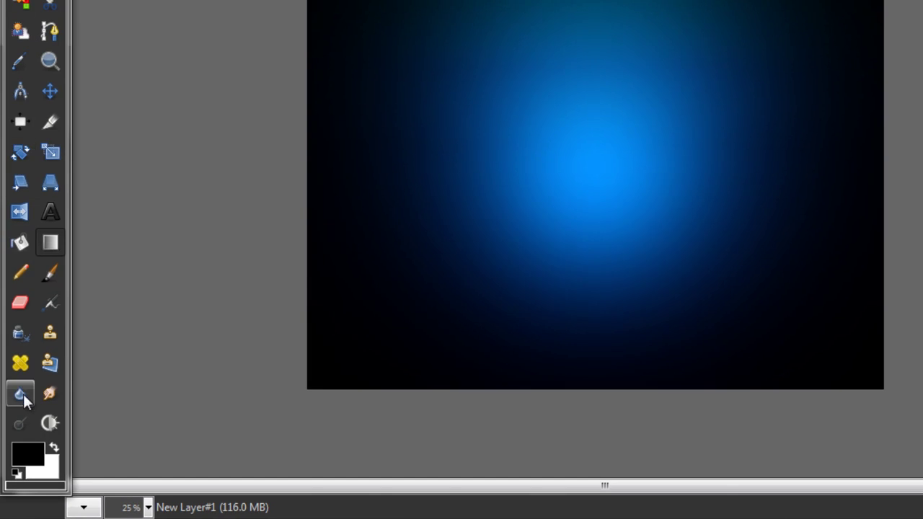
Set white as the foreground colour and browse the Brushes library
left_click(57, 449)
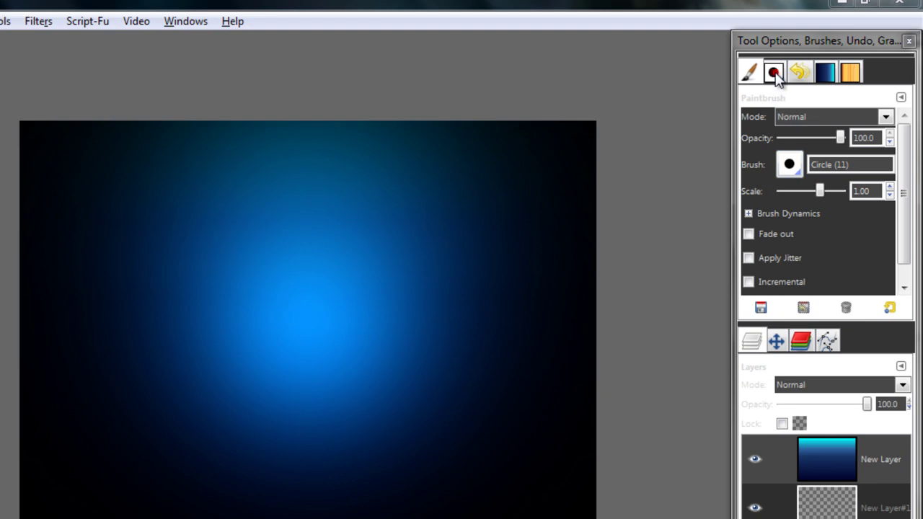
left_click(774, 72)
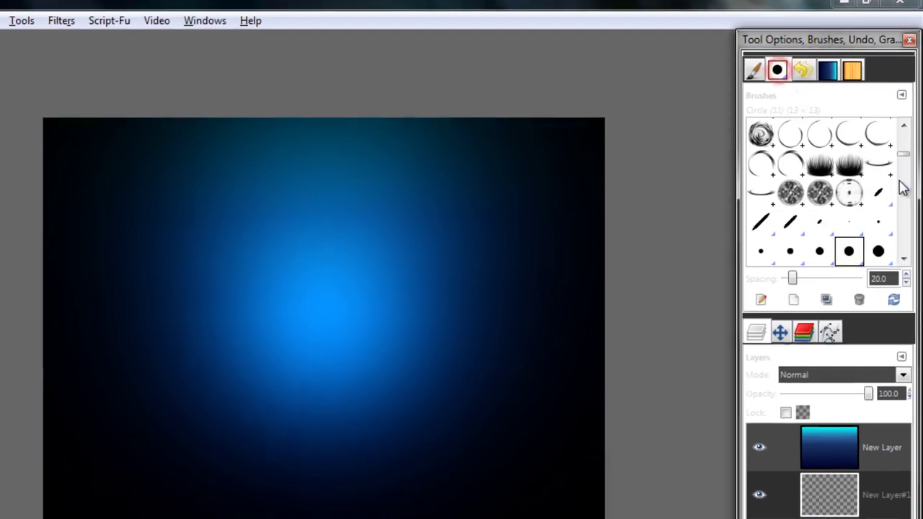
scroll(814, 199, "down", 1)
scroll(815, 199, "up", 1)
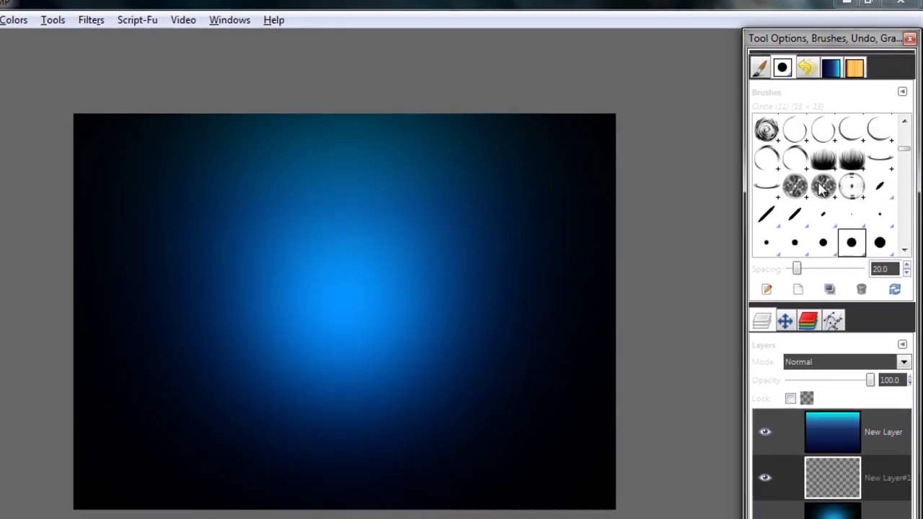
scroll(821, 189, "down", 8)
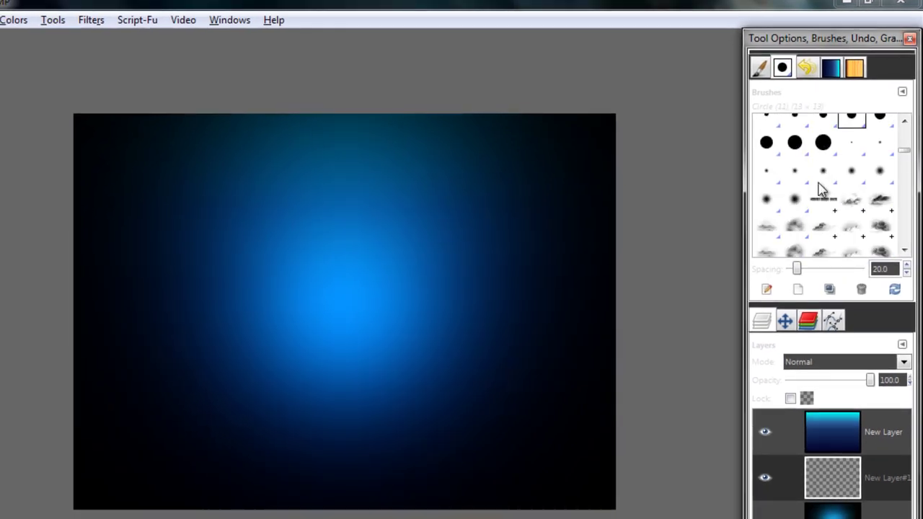
scroll(823, 189, "down", 6)
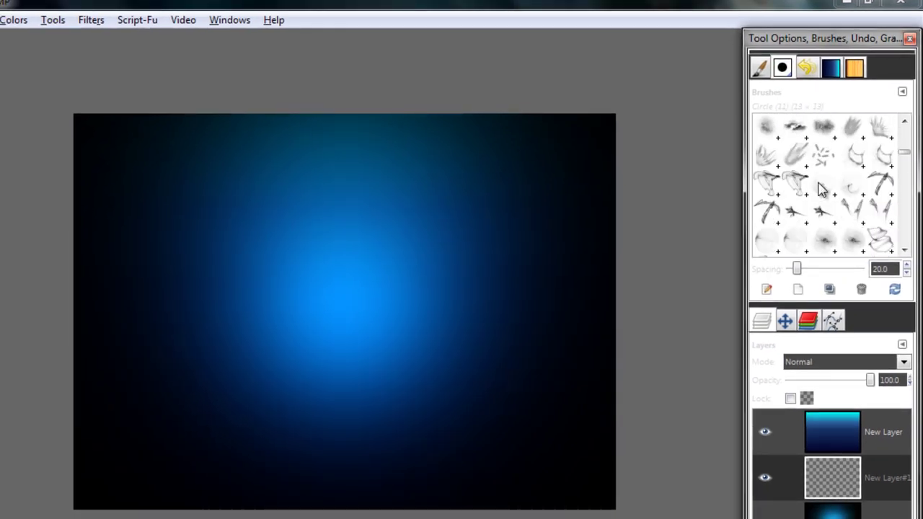
scroll(822, 189, "down", 8)
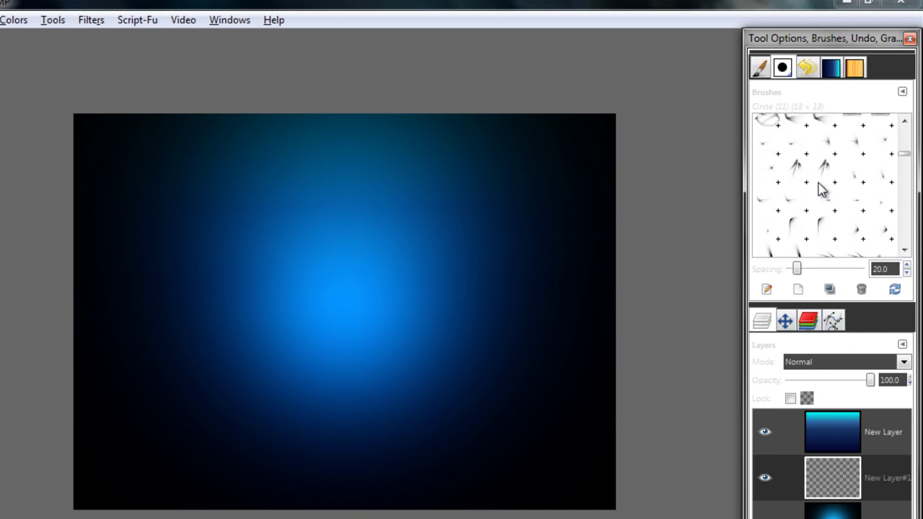
scroll(822, 189, "down", 4)
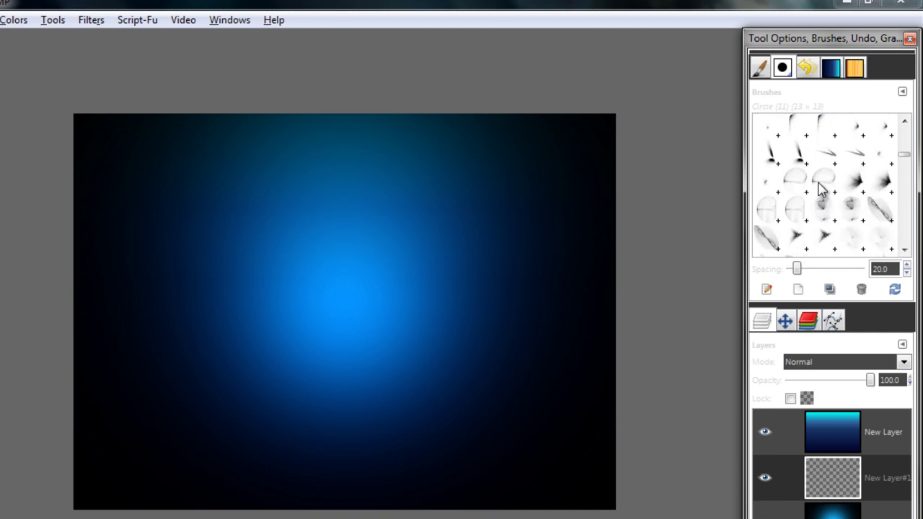
Stamp white sketchy swoosh brushes into the lower-right corner and along the top-right edge
left_click(881, 215)
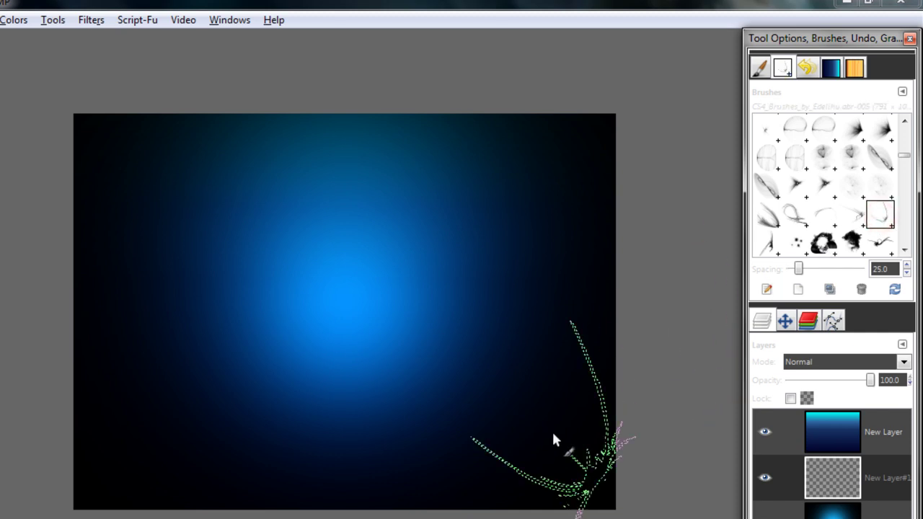
left_click(553, 453)
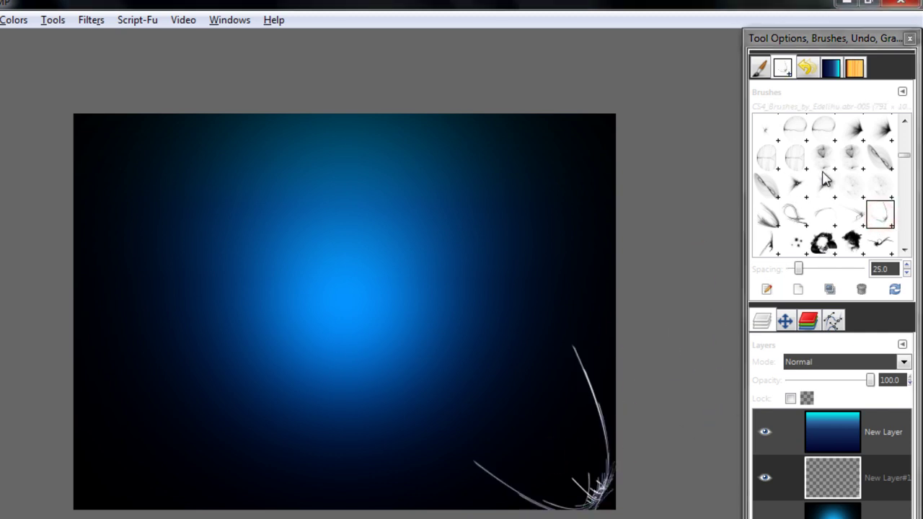
scroll(793, 228, "down", 3)
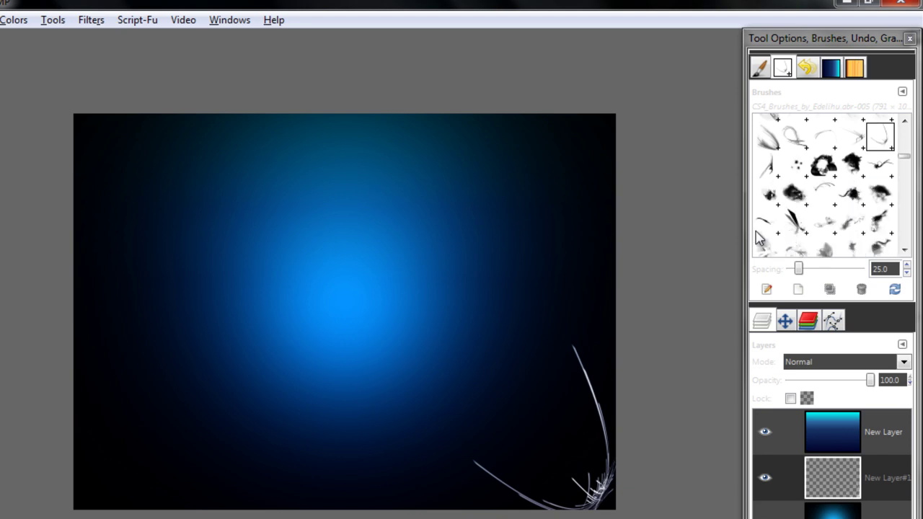
left_click(850, 137)
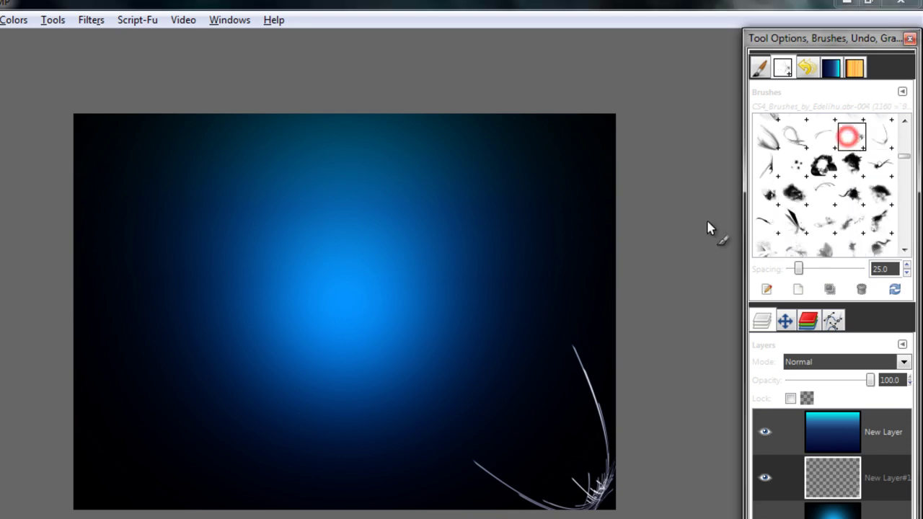
left_click(571, 200)
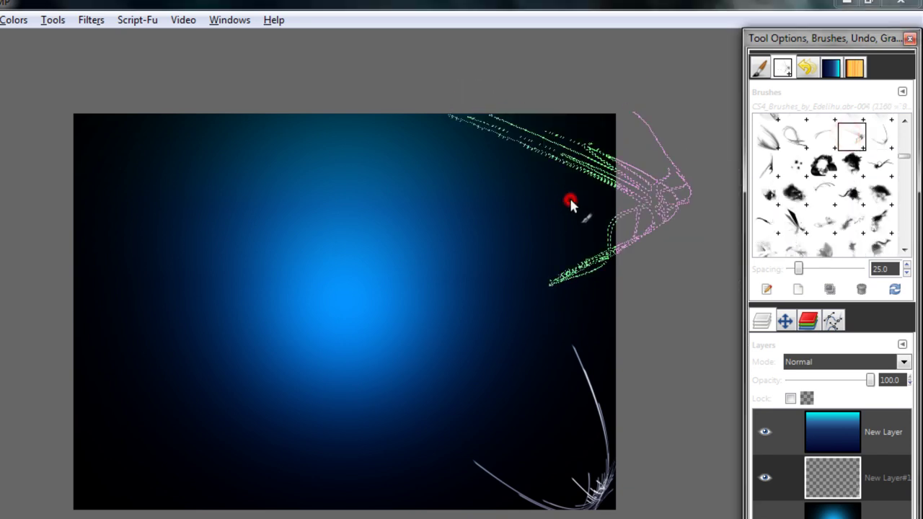
left_click(571, 200)
scroll(845, 206, "up", 3)
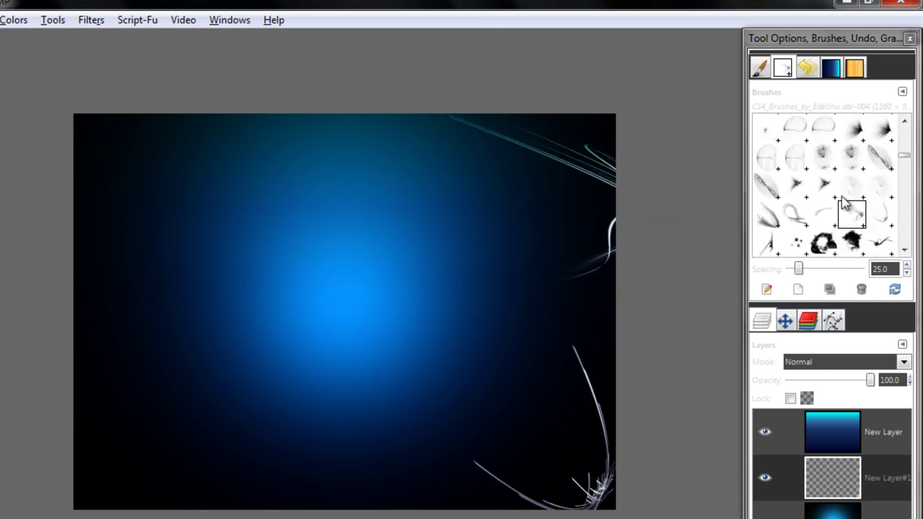
Stamp a bright abstract11 ring burst at the centre of the blue glow
scroll(842, 209, "up", 5)
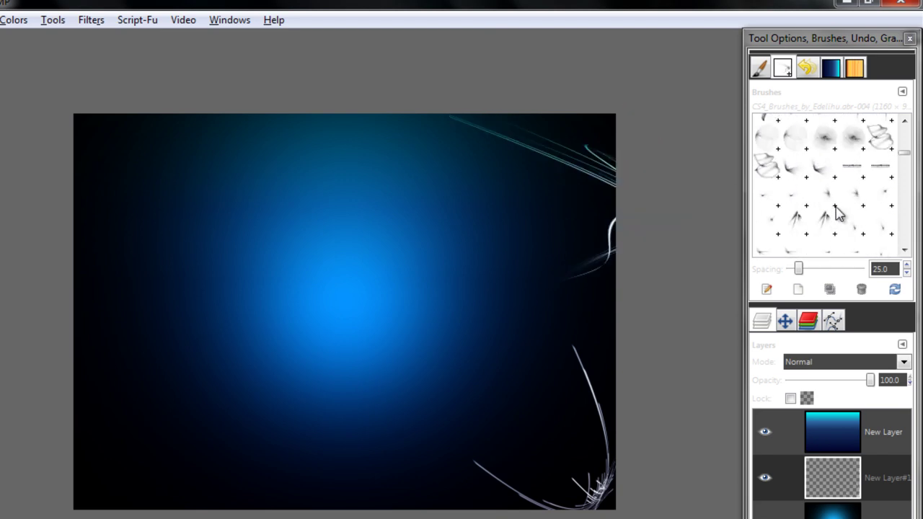
scroll(839, 212, "up", 6)
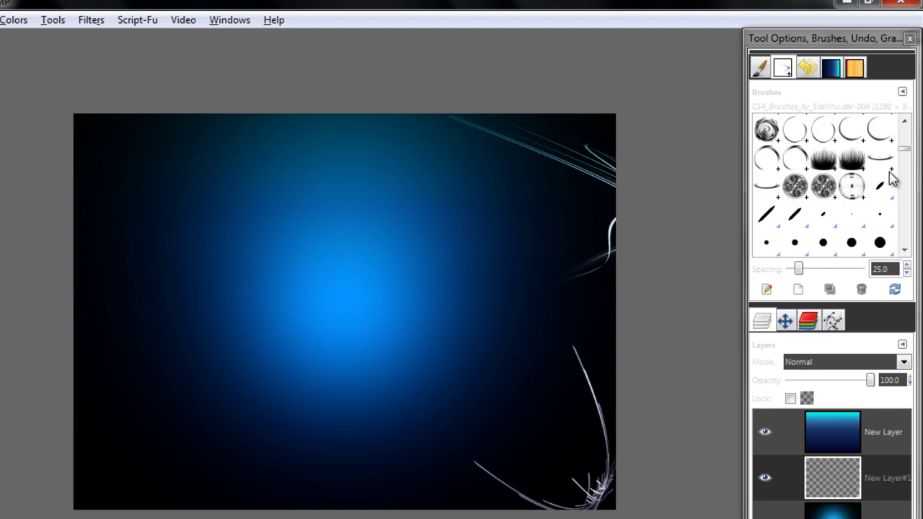
left_click(905, 149)
left_click_drag(906, 152, 907, 132)
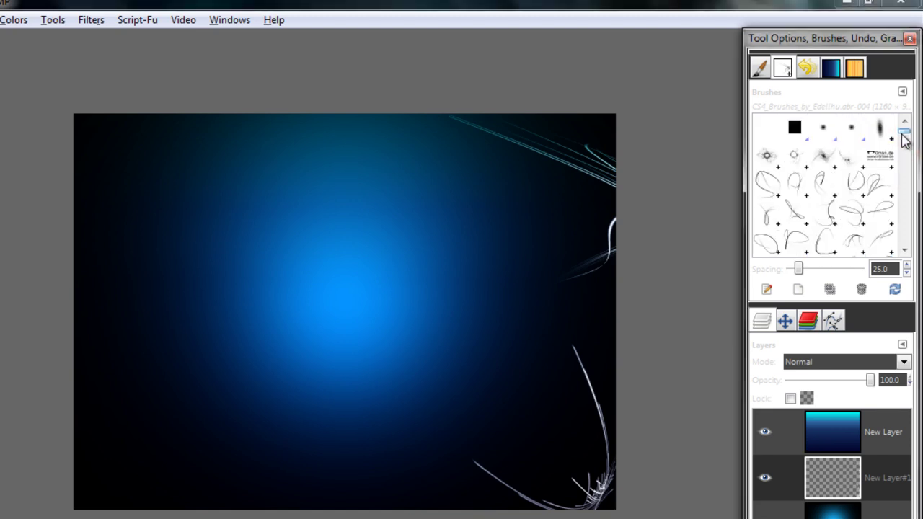
left_click(769, 160)
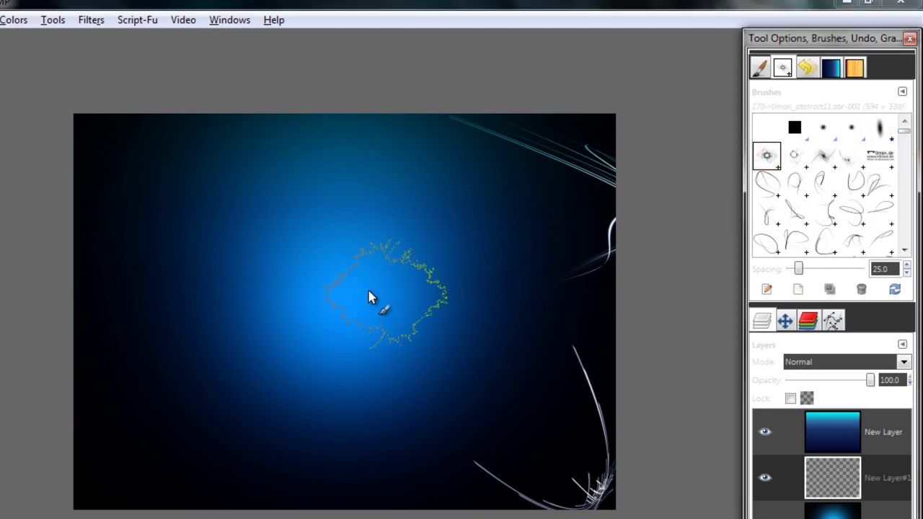
left_click(351, 306)
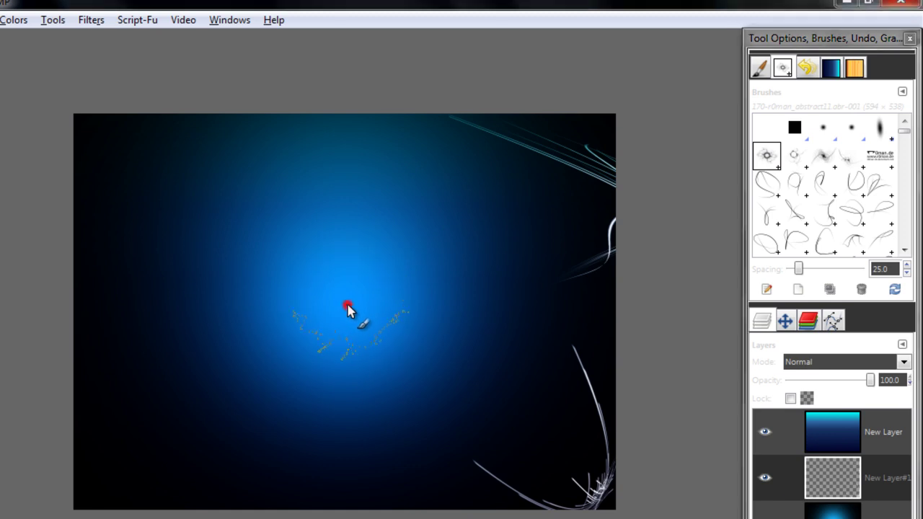
left_click(350, 304)
Select a curly abstract_lines brush from further down the brush list
scroll(833, 173, "down", 3)
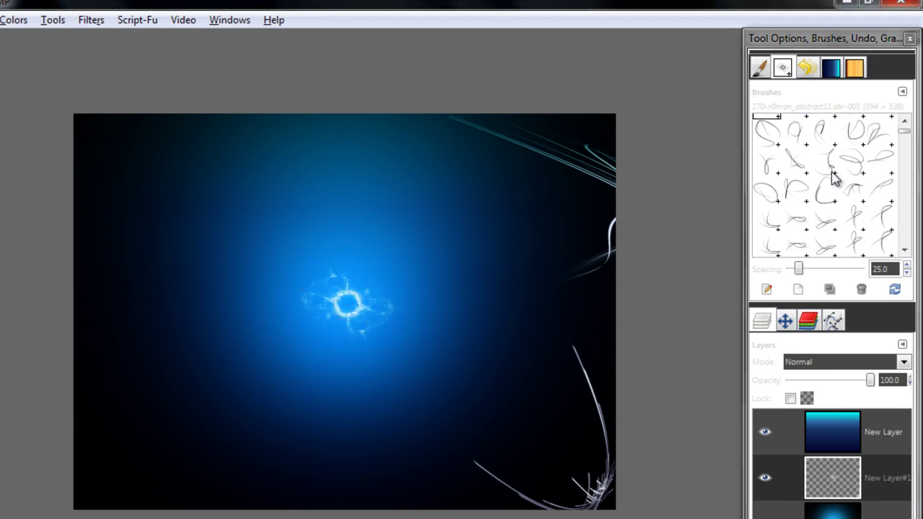
scroll(855, 213, "down", 5)
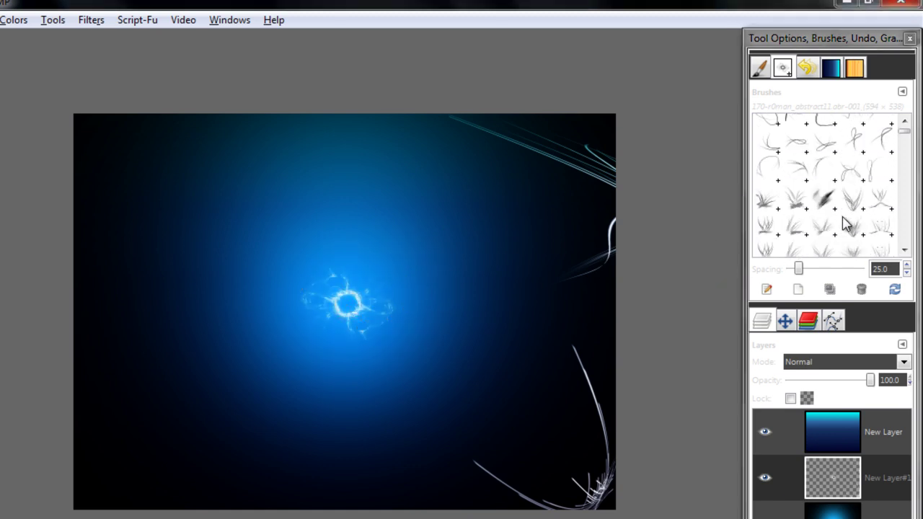
scroll(844, 225, "down", 3)
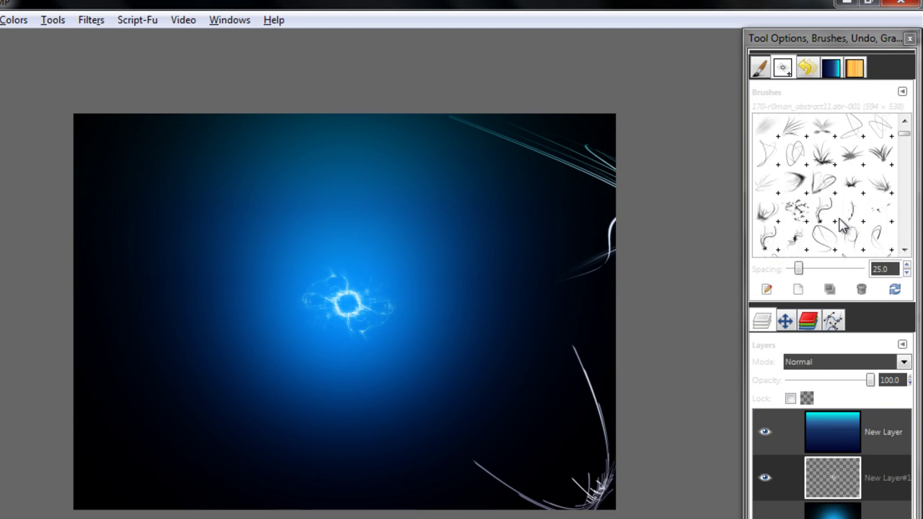
scroll(788, 228, "down", 5)
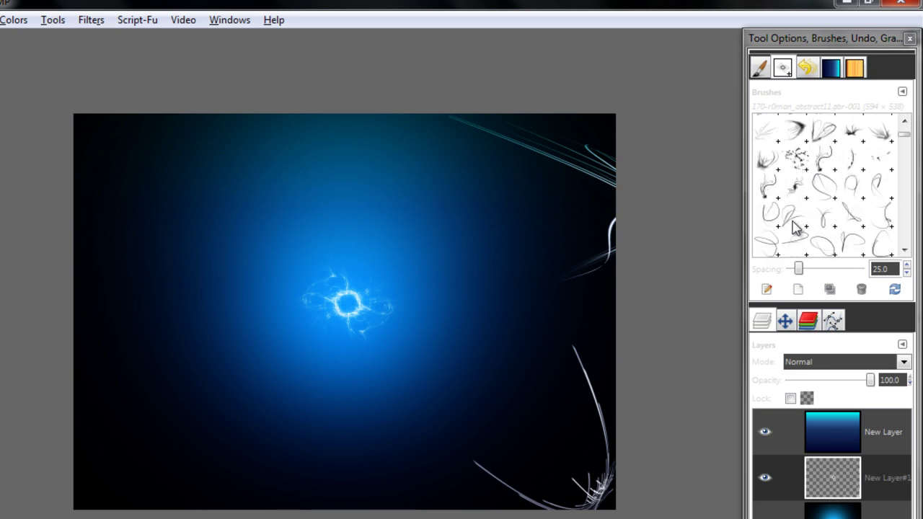
scroll(860, 228, "down", 4)
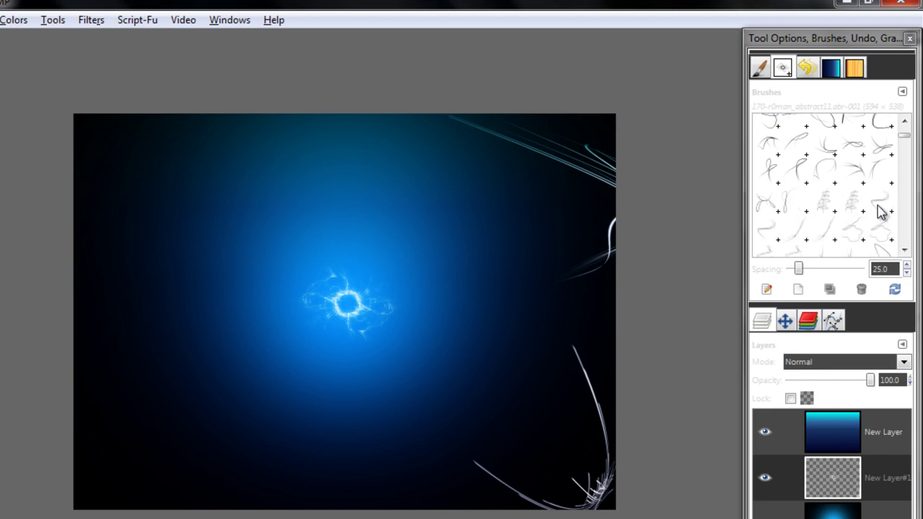
left_click(880, 200)
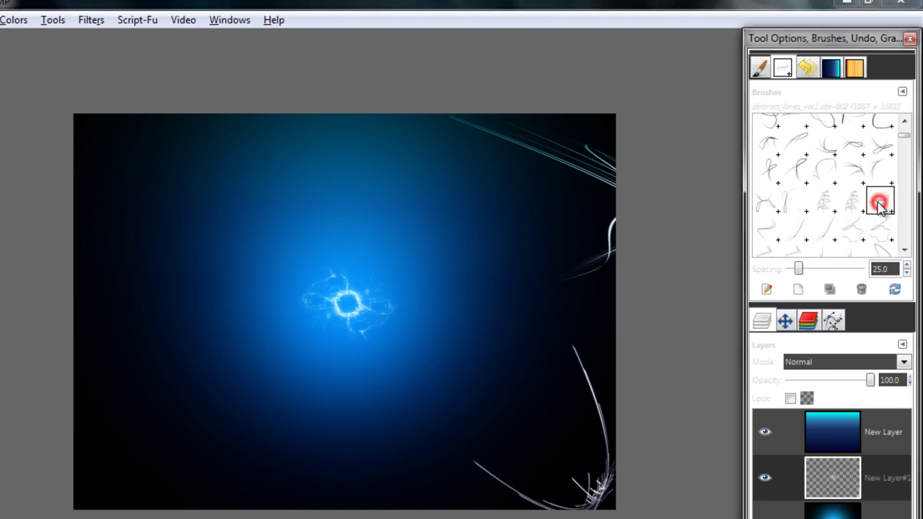
Stamp curly abstract lines at the canvas's top-left corner
left_click(160, 115)
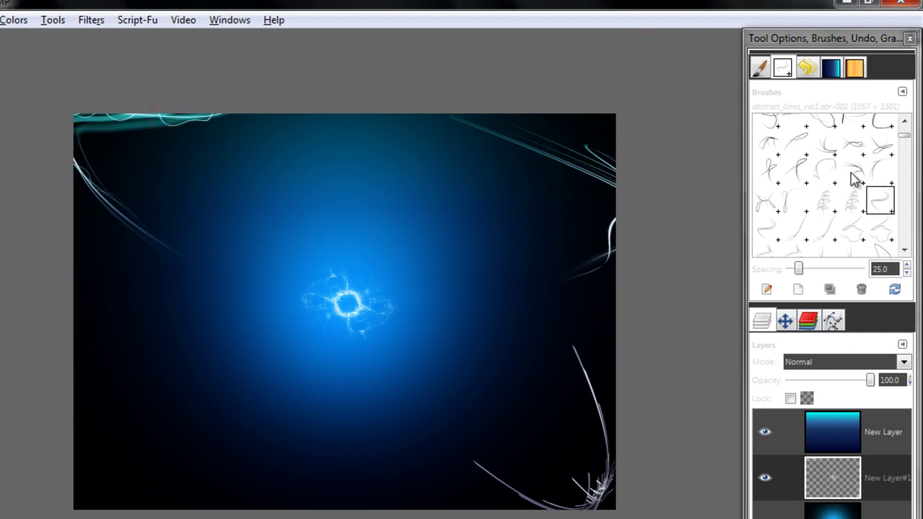
scroll(853, 184, "down", 3)
scroll(837, 225, "down", 4)
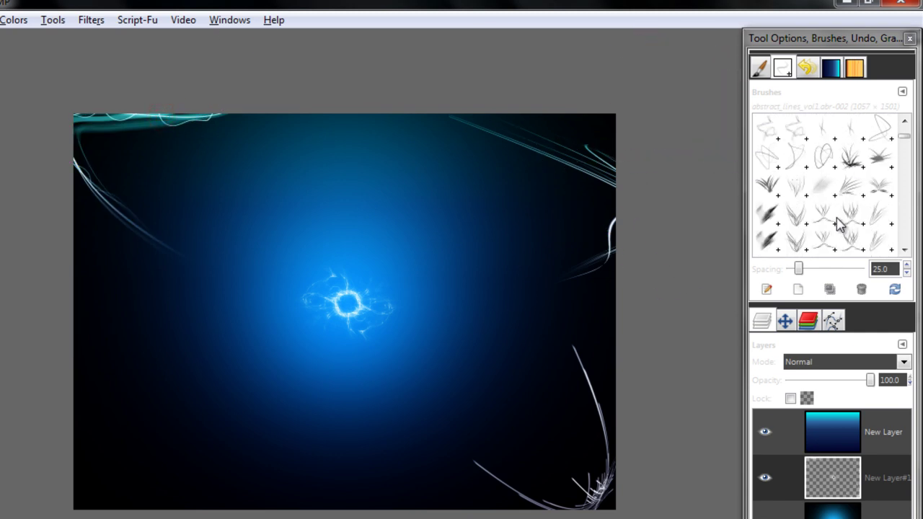
Stamp a wavy light trail toward the upper left and a lightning bolt at the top-right corner
left_click(855, 220)
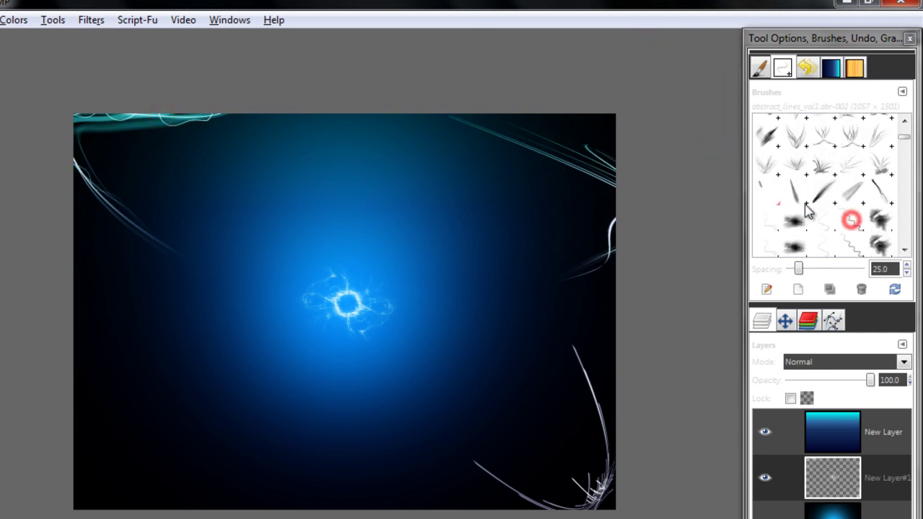
scroll(837, 222, "down", 1)
left_click(853, 216)
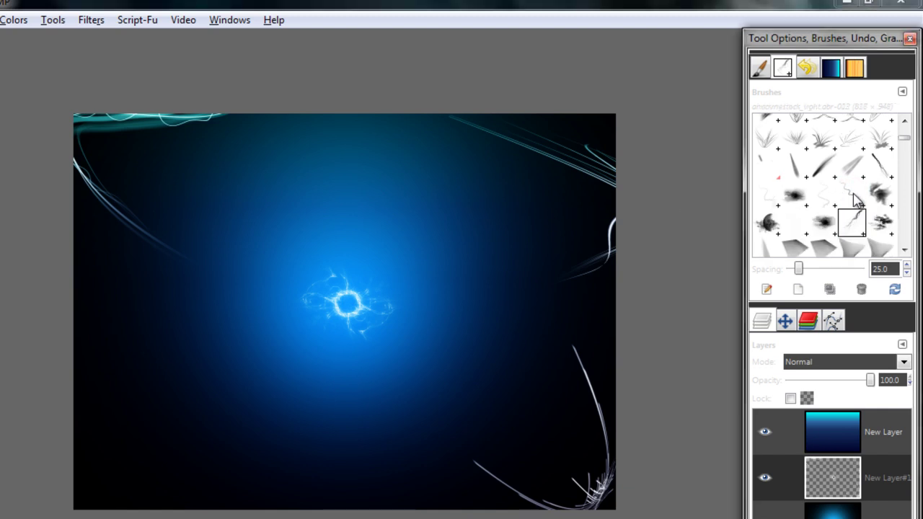
left_click(853, 195)
left_click(357, 208)
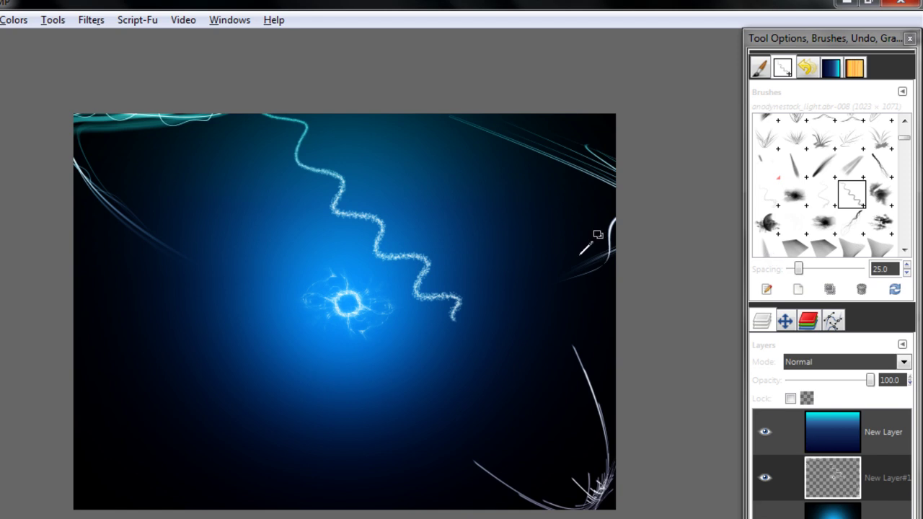
key("ctrl+z")
left_click(209, 158)
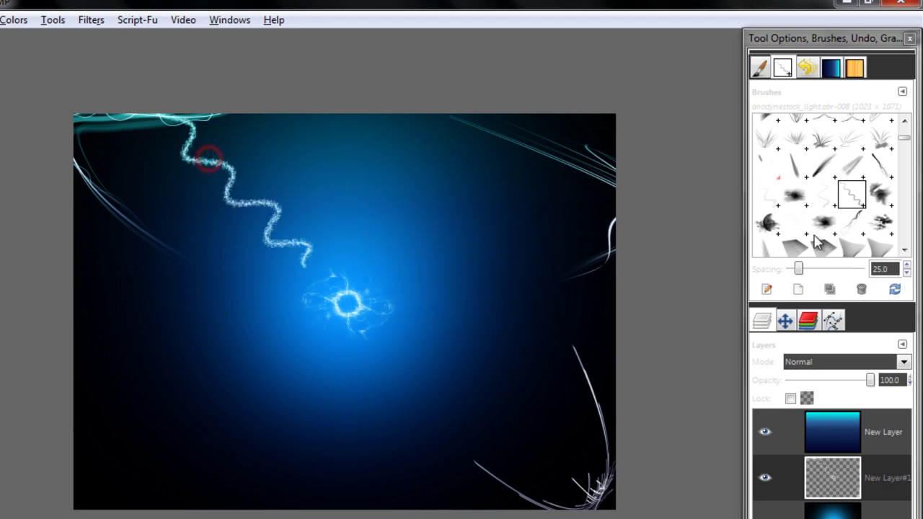
left_click(851, 223)
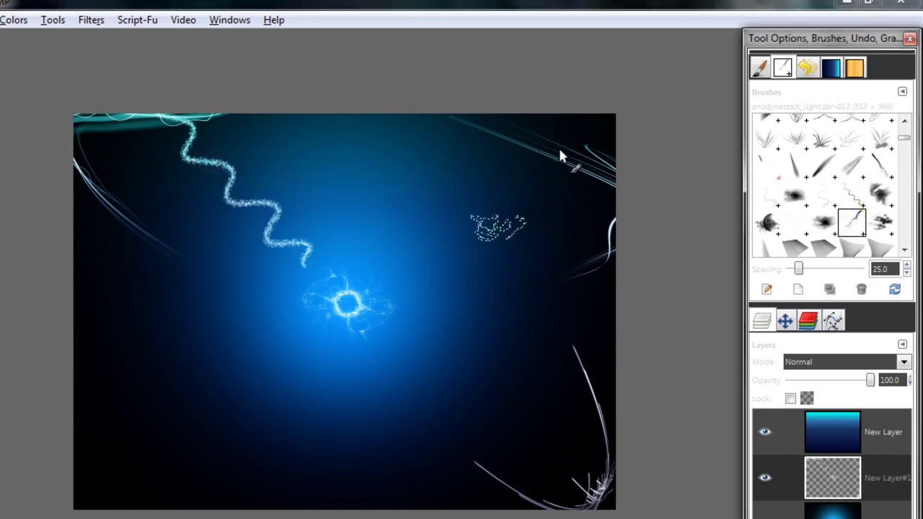
left_click(560, 155)
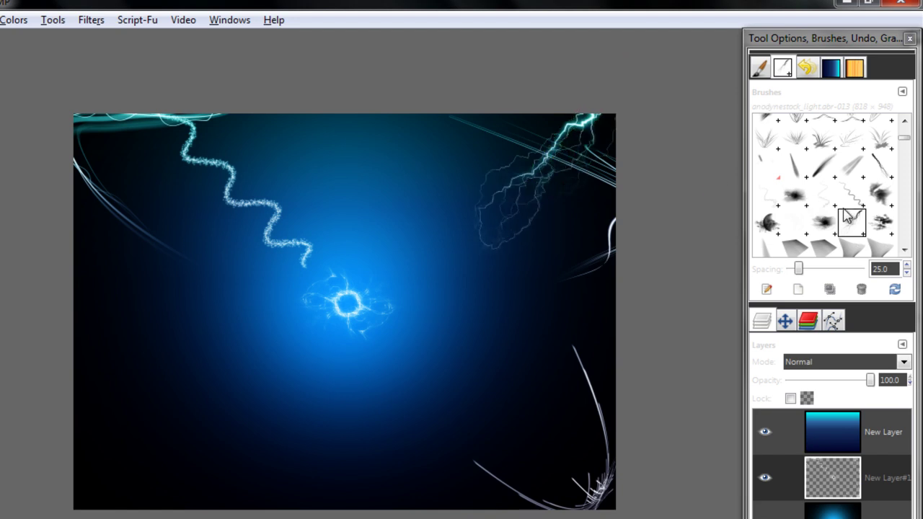
Browse further down the brushes and select a soft round cosmic-lights burst brush
scroll(846, 218, "down", 3)
scroll(846, 219, "down", 5)
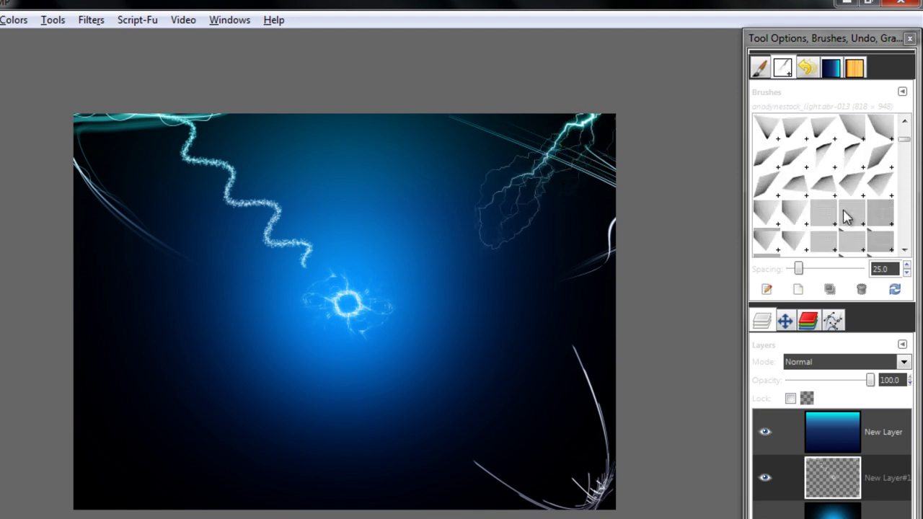
scroll(847, 219, "down", 6)
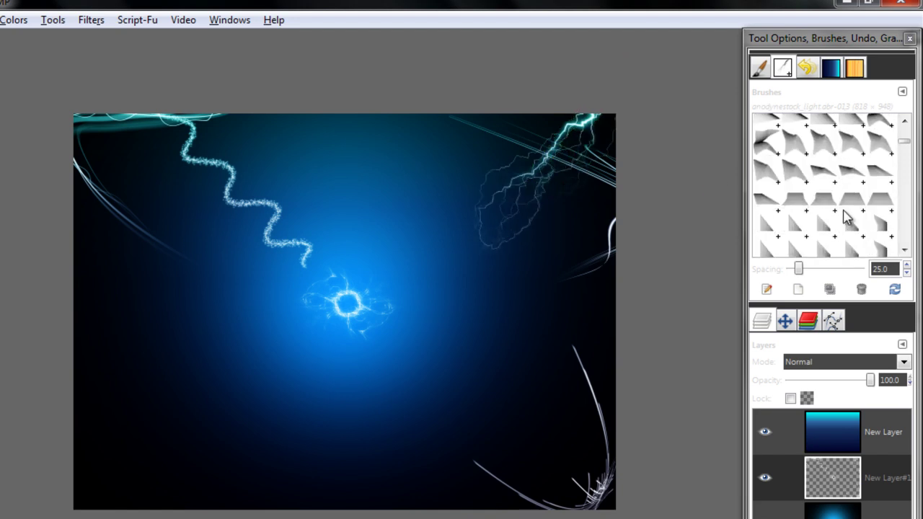
scroll(846, 218, "down", 2)
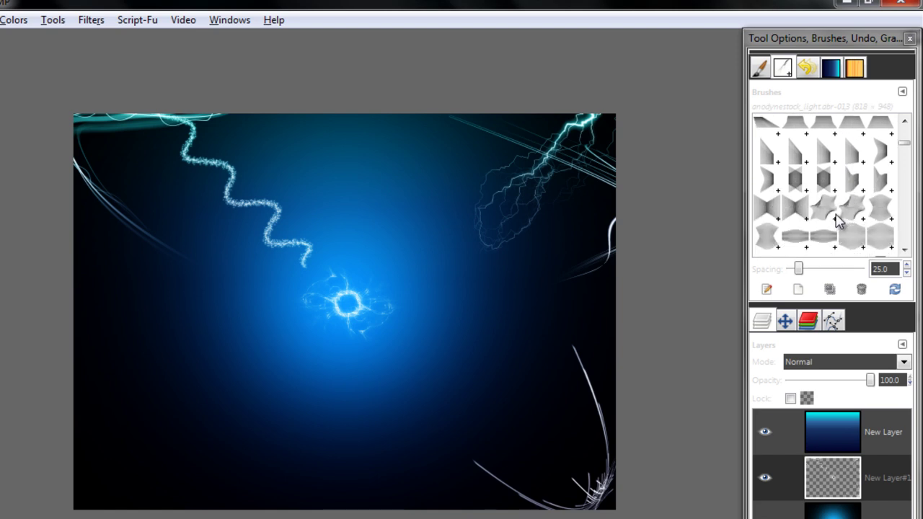
scroll(840, 217, "down", 5)
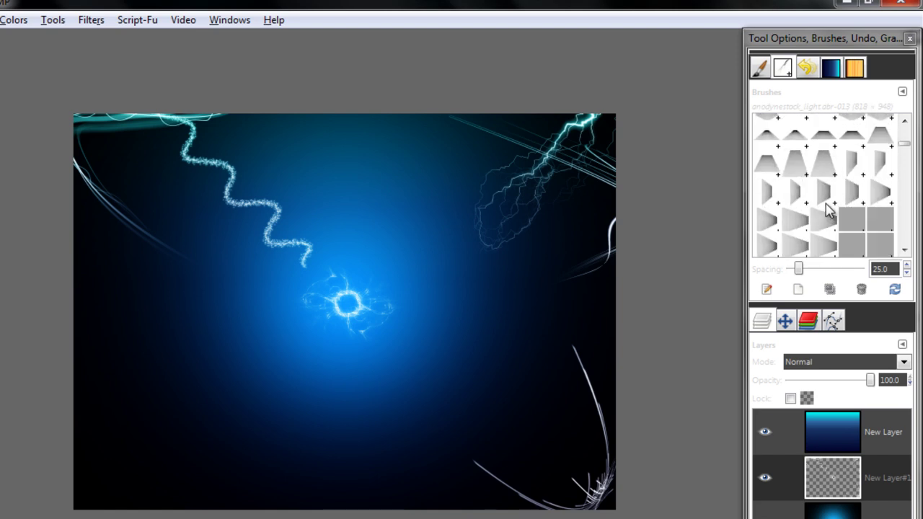
scroll(851, 202, "down", 1)
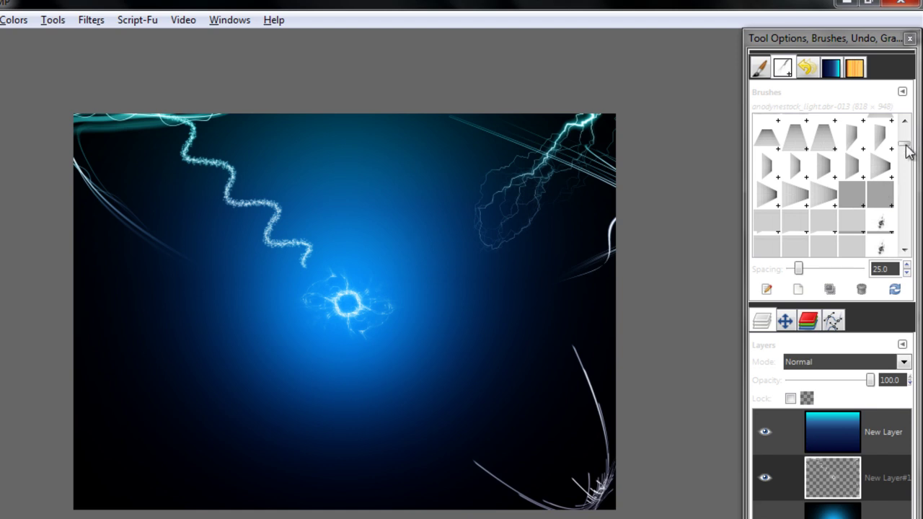
scroll(908, 150, "down", 1)
scroll(881, 194, "down", 3)
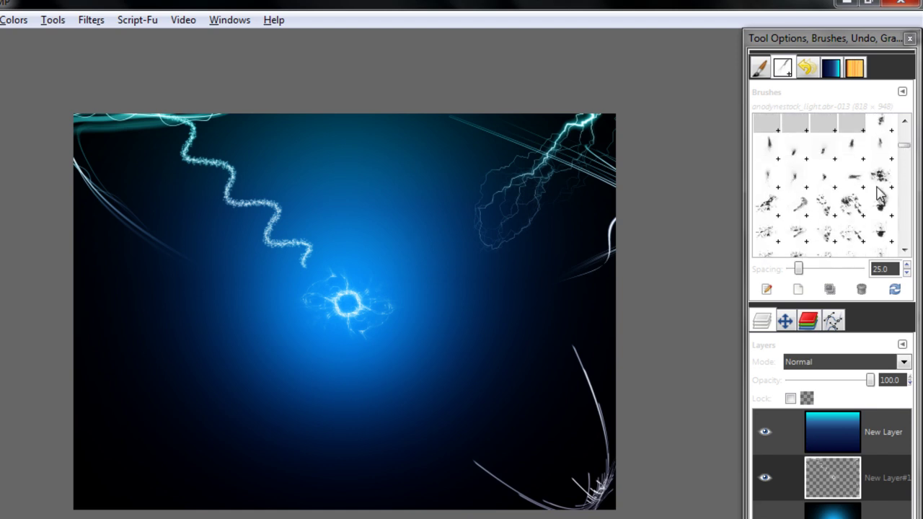
scroll(879, 202, "down", 10)
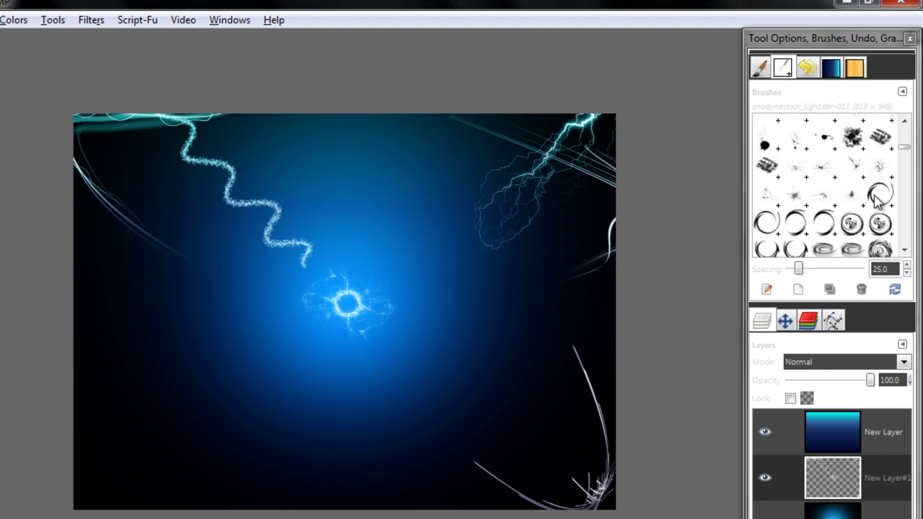
scroll(879, 203, "down", 5)
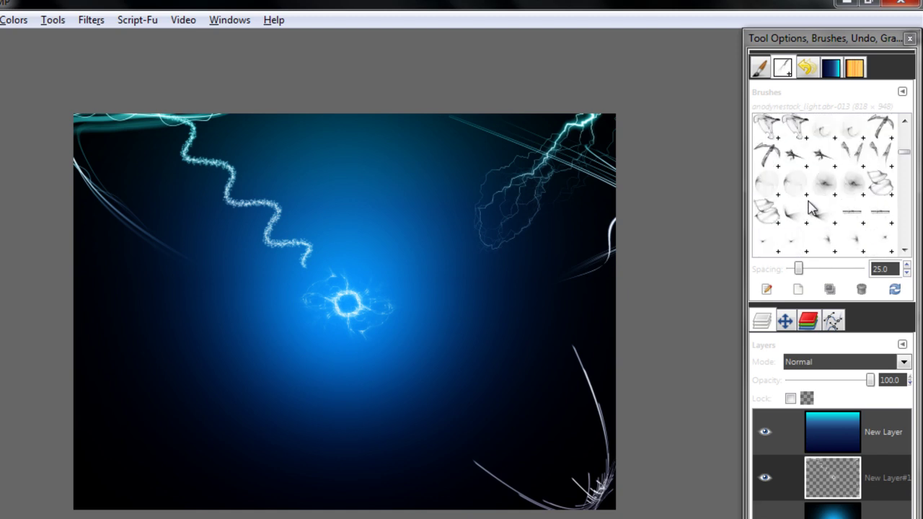
left_click(800, 189)
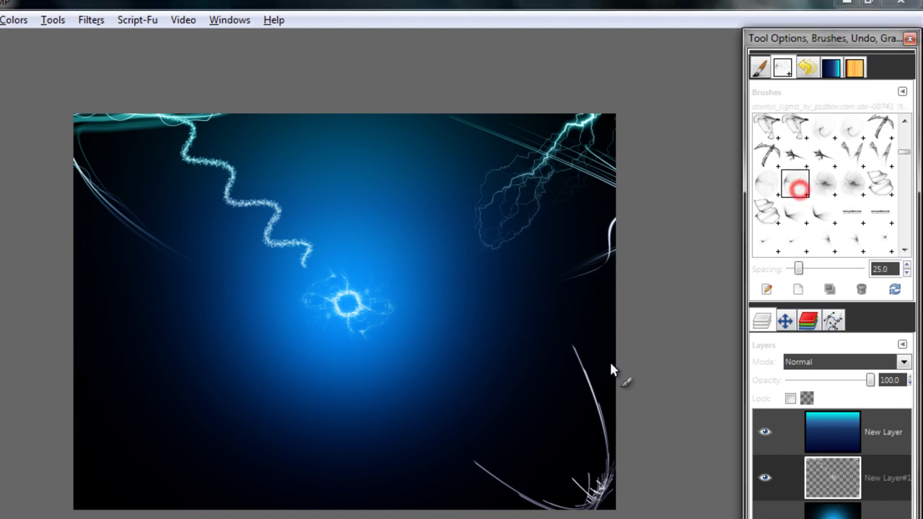
Stamp a round light burst near the bottom right, then Dimension streak brush strokes across the centre
left_click(501, 487)
scroll(829, 189, "down", 5)
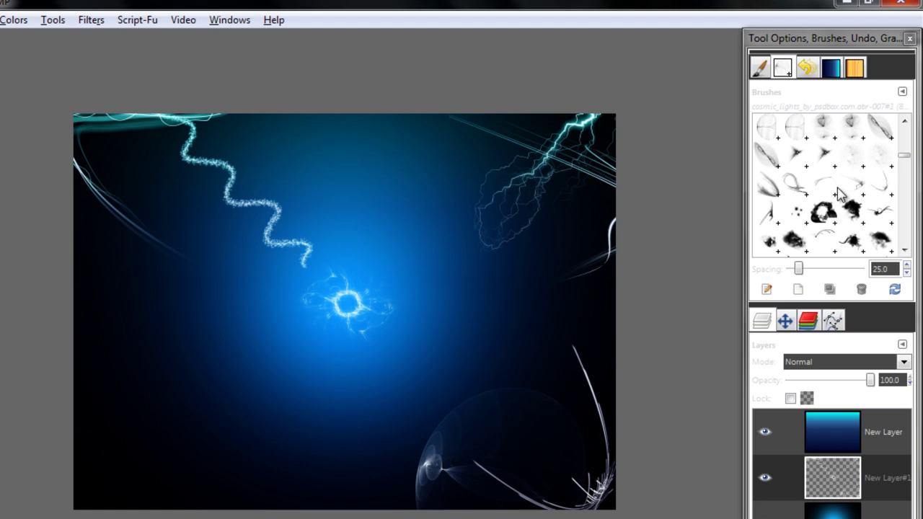
scroll(772, 206, "down", 5)
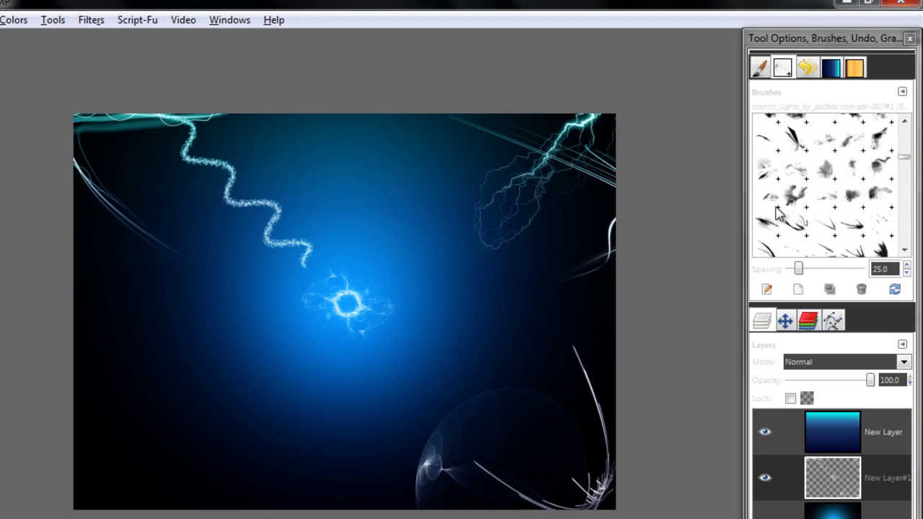
scroll(780, 217, "down", 3)
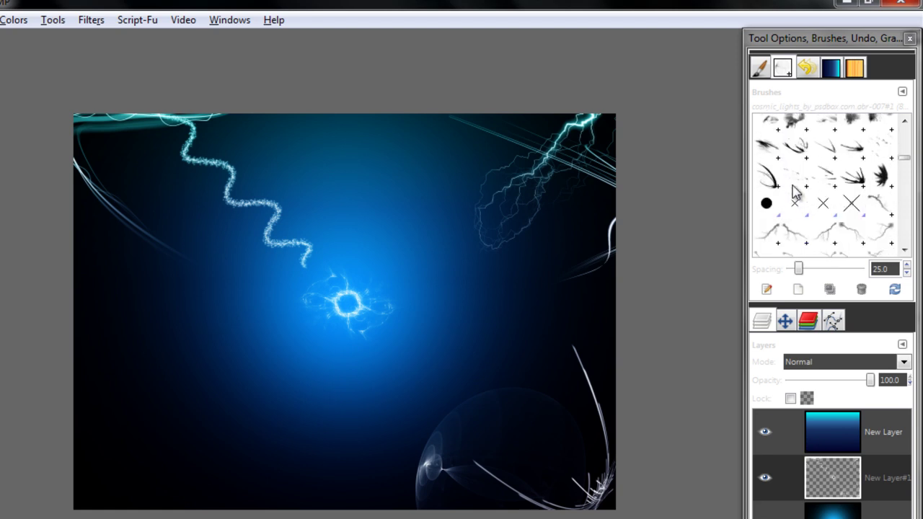
scroll(801, 160, "down", 5)
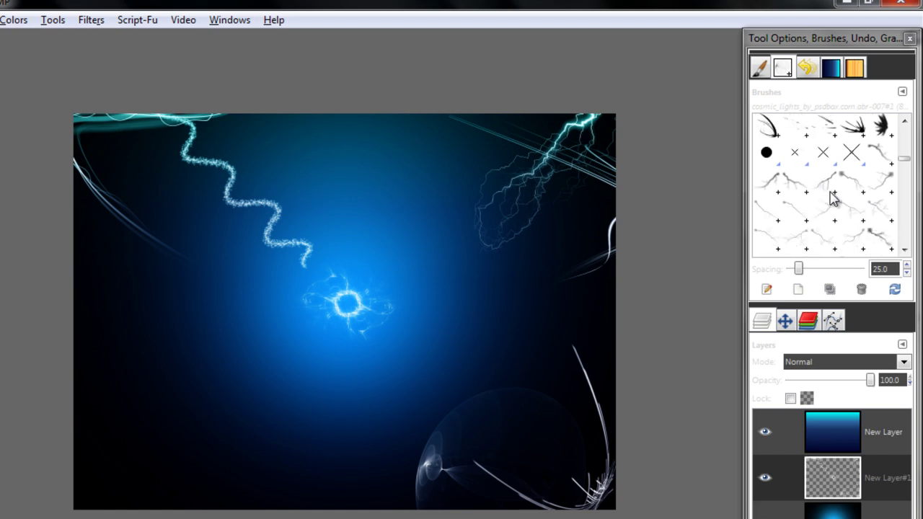
scroll(833, 201, "down", 1)
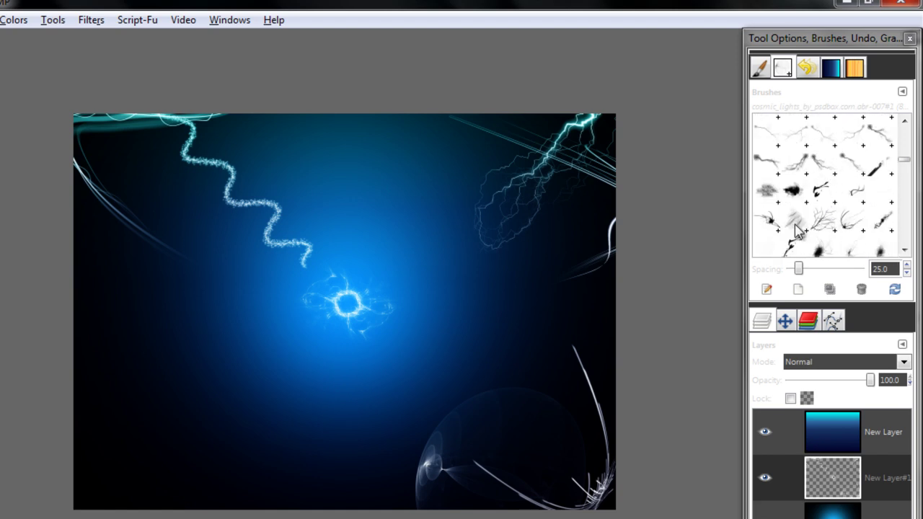
left_click(795, 218)
left_click(354, 296)
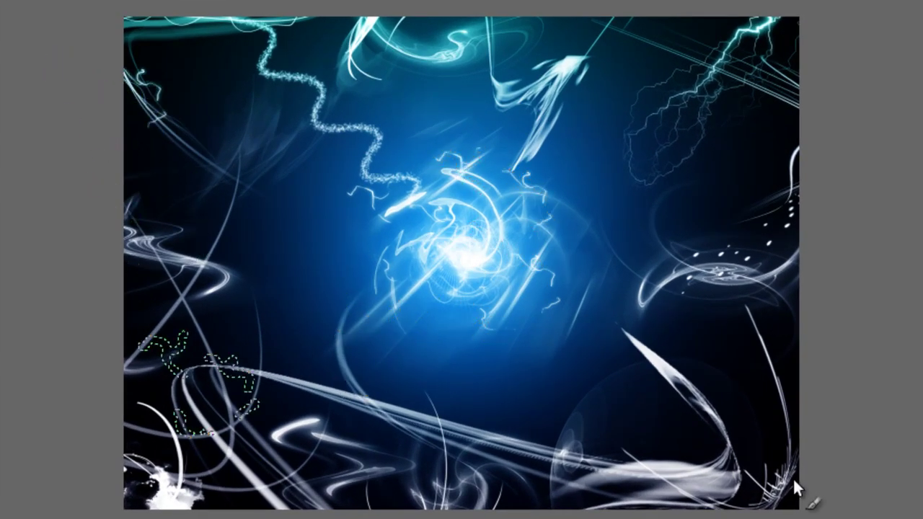
Stamp small curly white squiggles along the left edge, then make the brush much smaller
left_click(108, 325)
key("bracketleft")
key("bracketleft")
key("bracketleft")
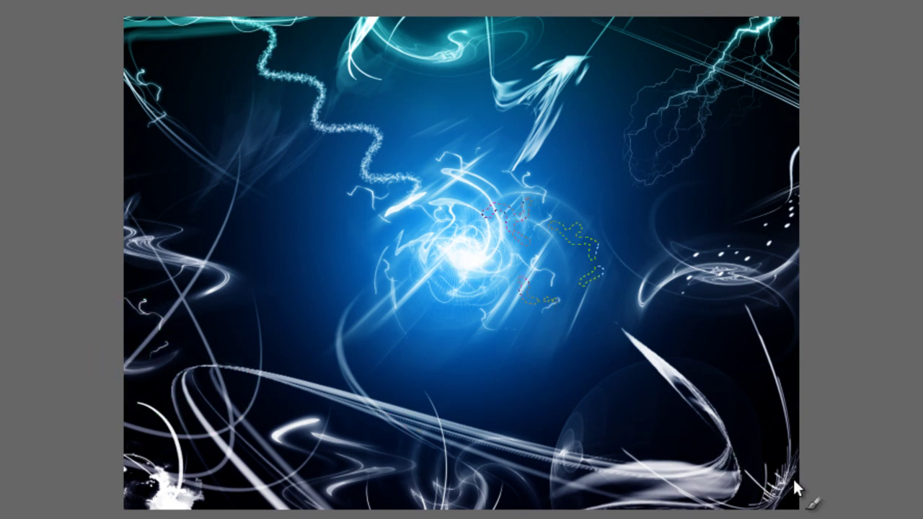